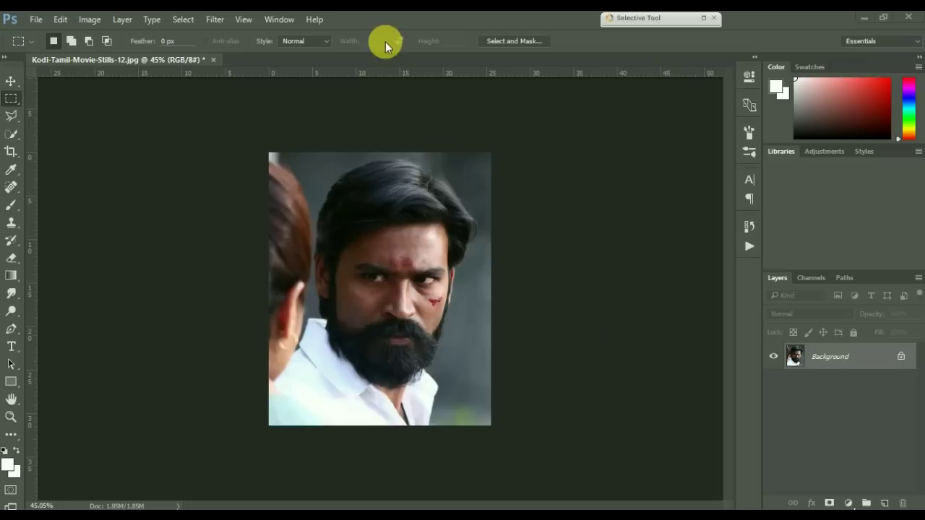
click(221, 24)
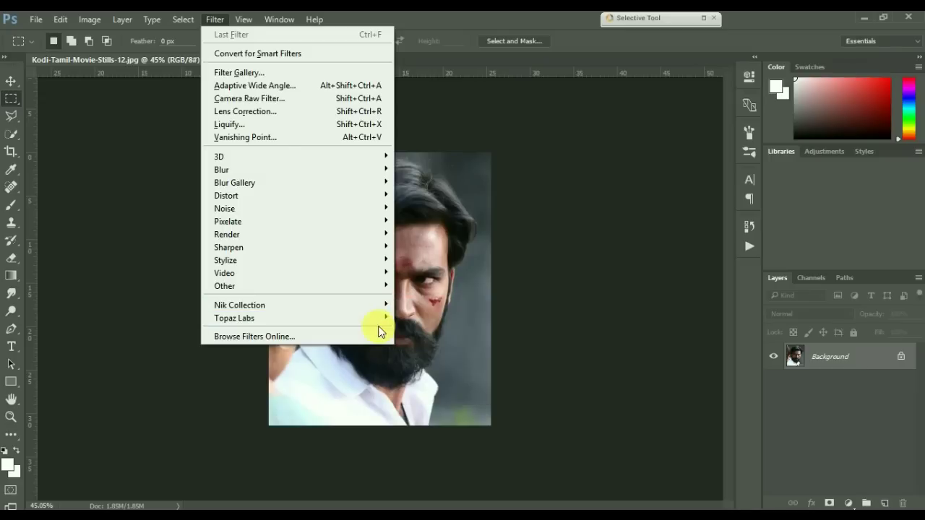
mouse_move(381, 322)
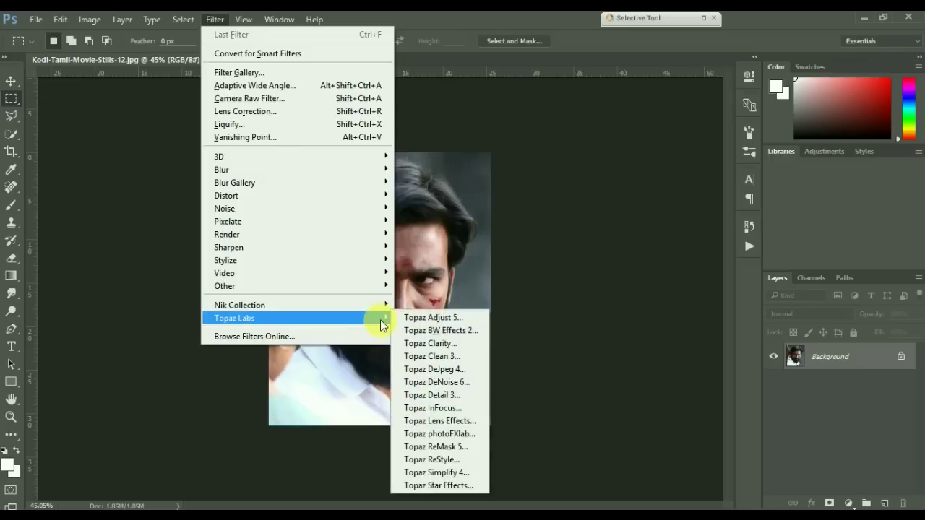
click(151, 363)
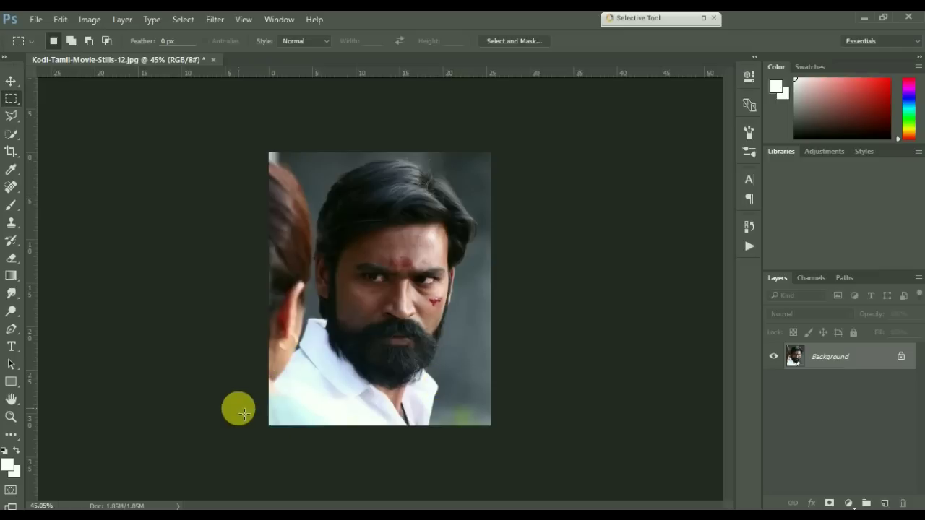
- Start a Pen tool path along the man's shirt collar on the image's left side and up around his ear
click(11, 328)
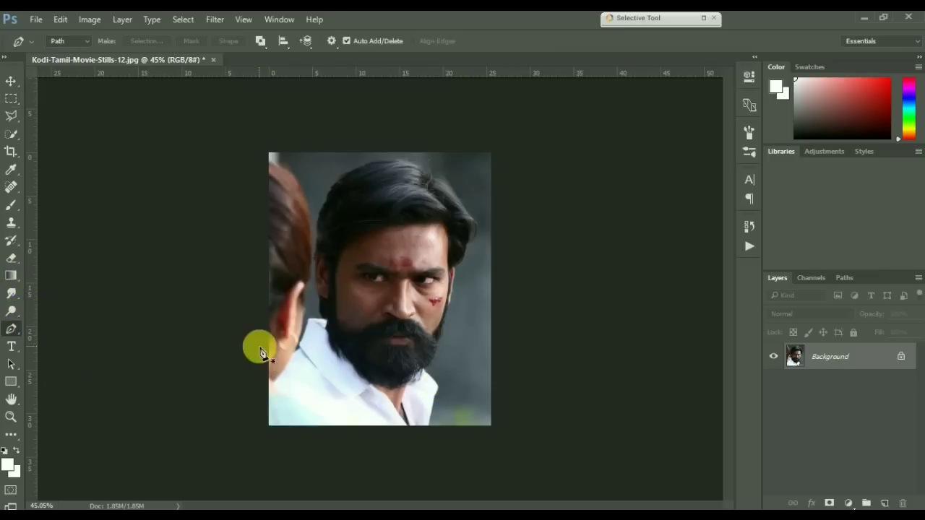
scroll(298, 355, up, 3)
click(304, 343)
click(326, 270)
click(367, 269)
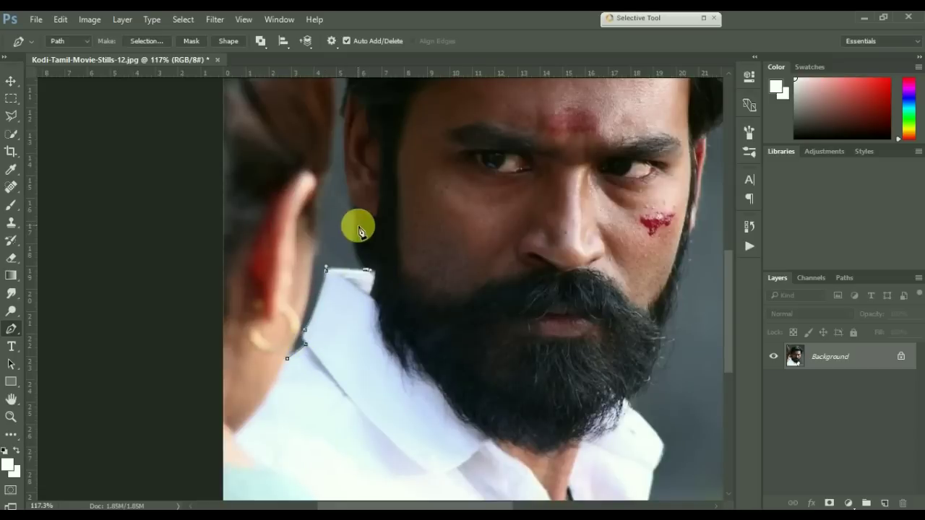
drag(357, 225, 363, 214)
scroll(351, 208, up, 2)
drag(351, 283, 345, 267)
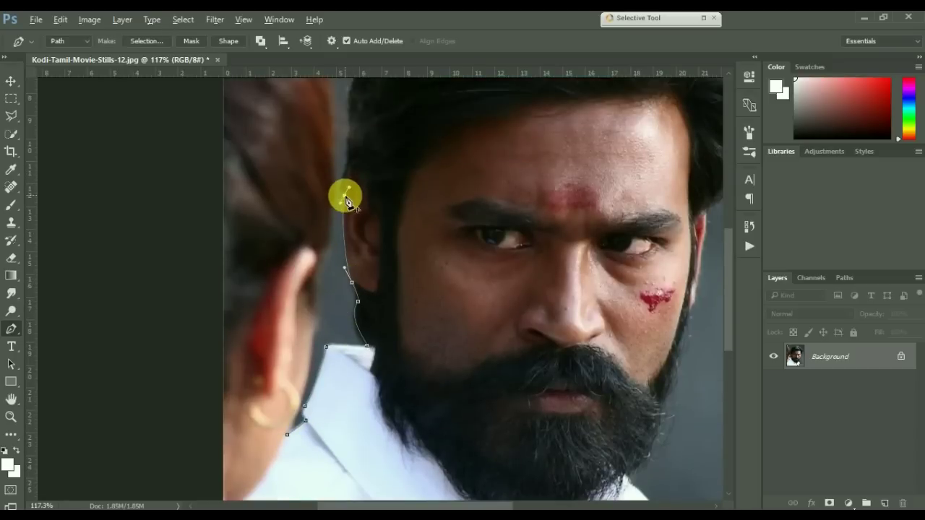
- Continue the path over the top of the hair and around the curl on the right side of the head
scroll(346, 198, up, 6)
drag(456, 180, 565, 143)
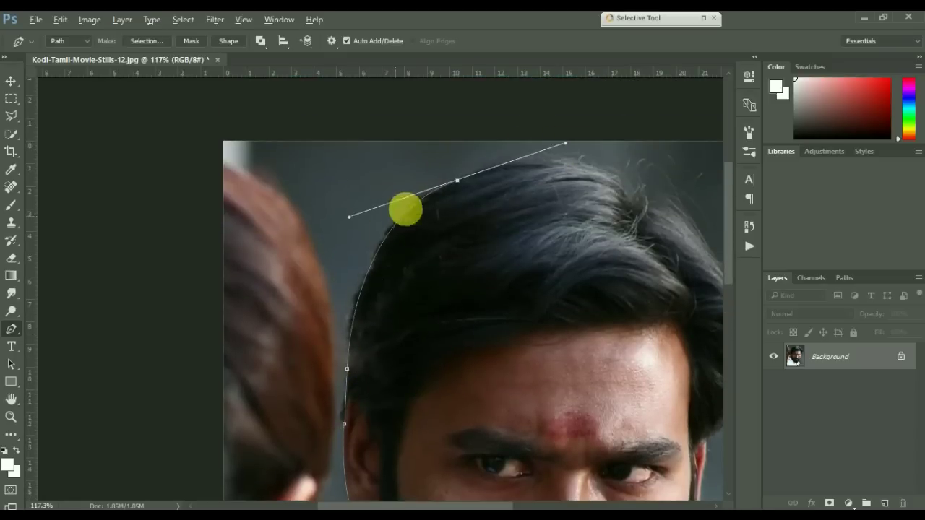
alt+click(457, 180)
scroll(420, 173, right, 6)
drag(384, 197, 494, 294)
alt+click(383, 198)
alt+click(458, 251)
drag(492, 377, 439, 415)
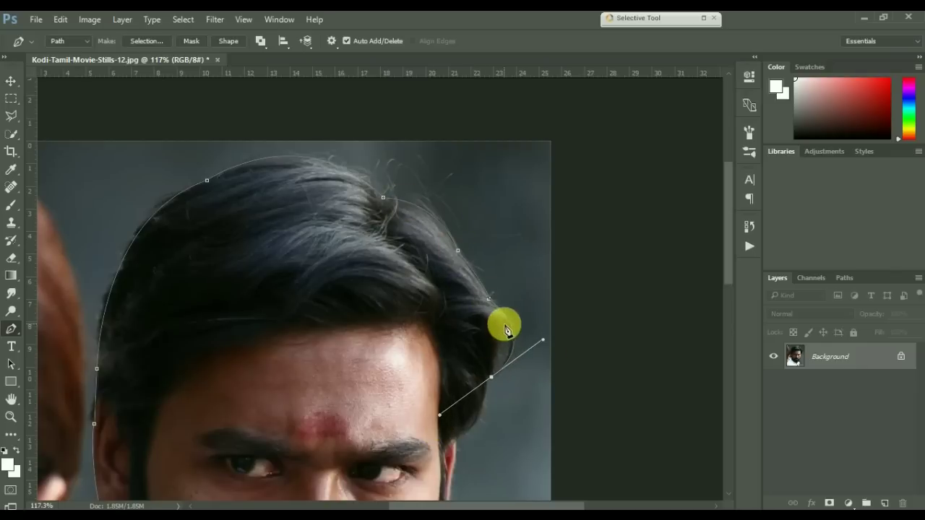
alt+click(491, 377)
drag(498, 320, 470, 300)
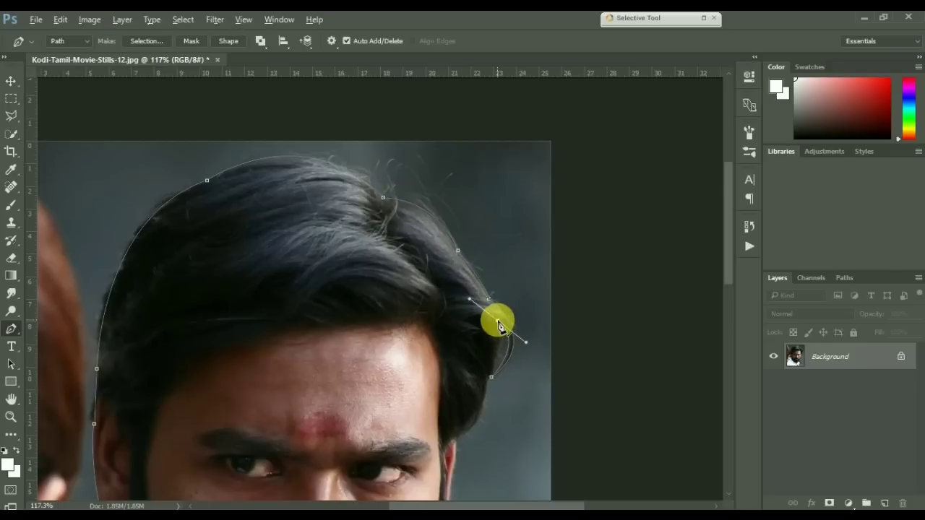
- Continue the path down from the hair along the right ear and the side of the beard
scroll(479, 296, down, 4)
click(456, 285)
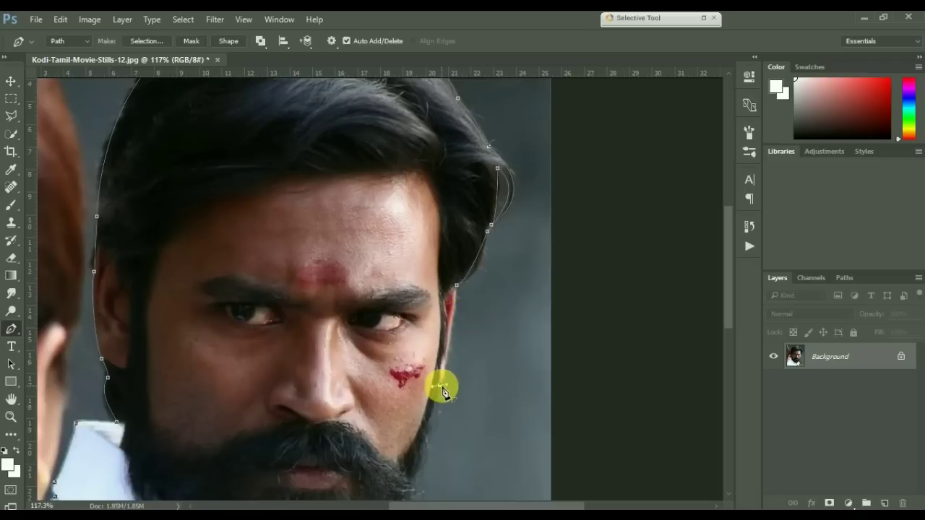
drag(440, 386, 440, 411)
scroll(427, 435, down, 2)
drag(428, 365, 416, 374)
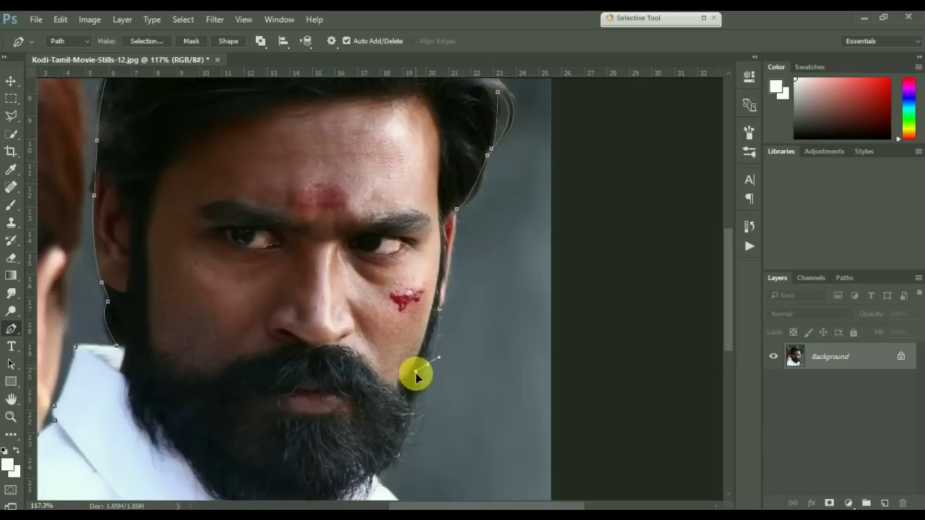
click(413, 399)
- Trace the lower beard and right shoulder, run below the canvas, and close the path along the woman's edge
scroll(415, 401, down, 3)
drag(381, 348, 393, 368)
click(408, 383)
drag(403, 417, 391, 448)
scroll(396, 474, down, 2)
click(324, 454)
scroll(318, 457, left, 6)
click(167, 465)
click(169, 324)
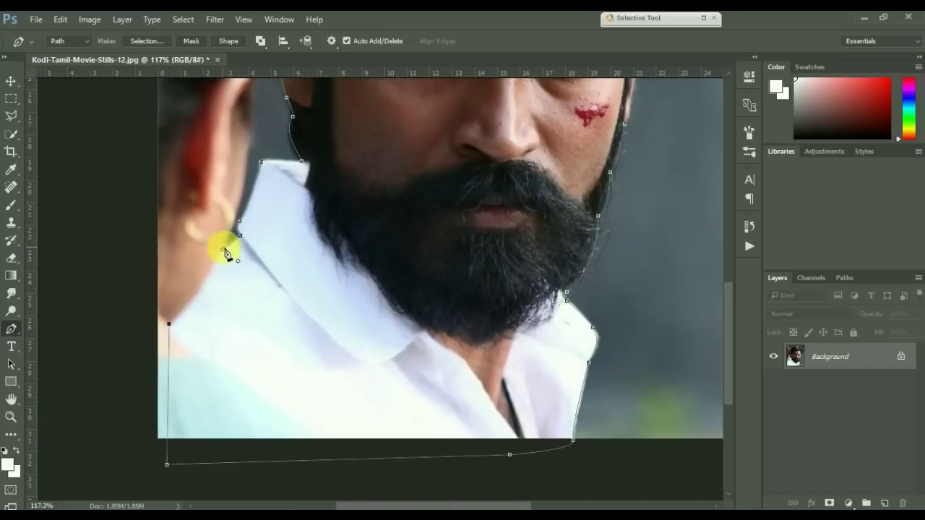
scroll(299, 192, up, 1)
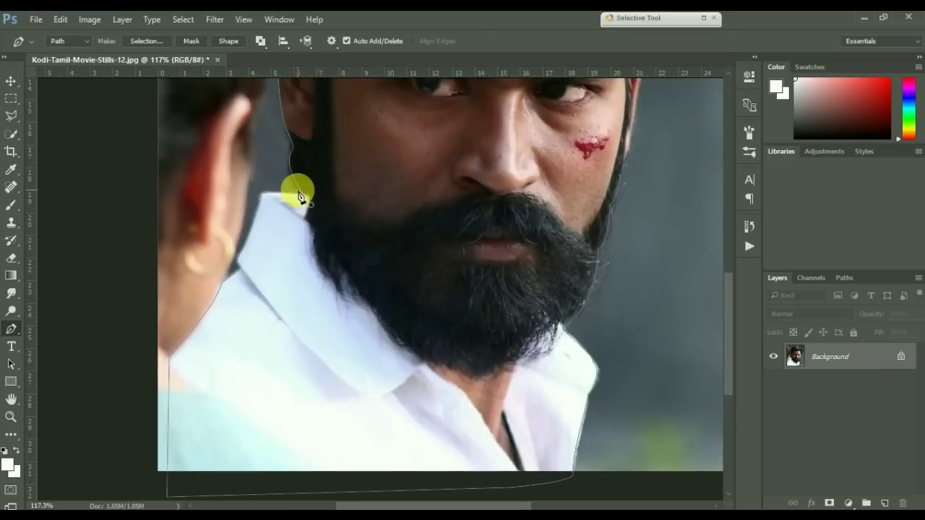
- Convert the closed path into a new anti-aliased selection with a feather radius of 2 pixels
click(301, 194)
right_click(299, 190)
click(376, 264)
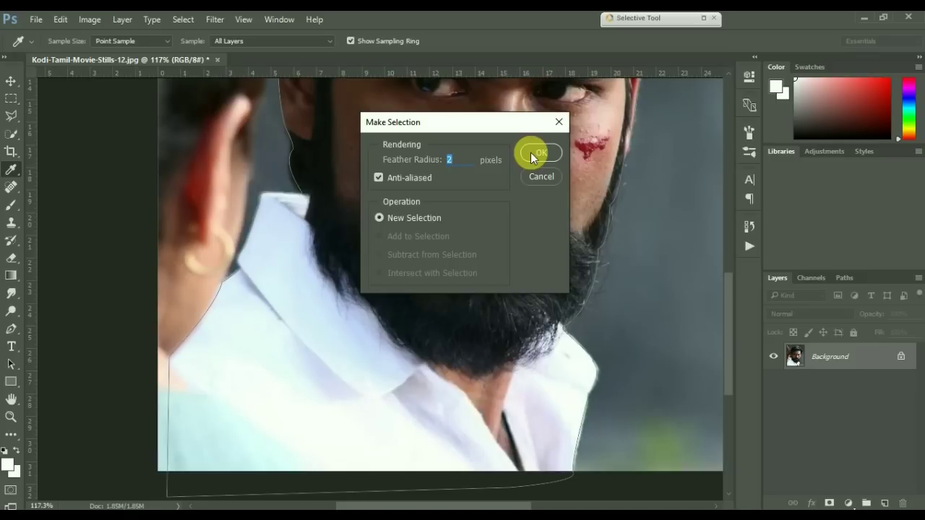
click(536, 154)
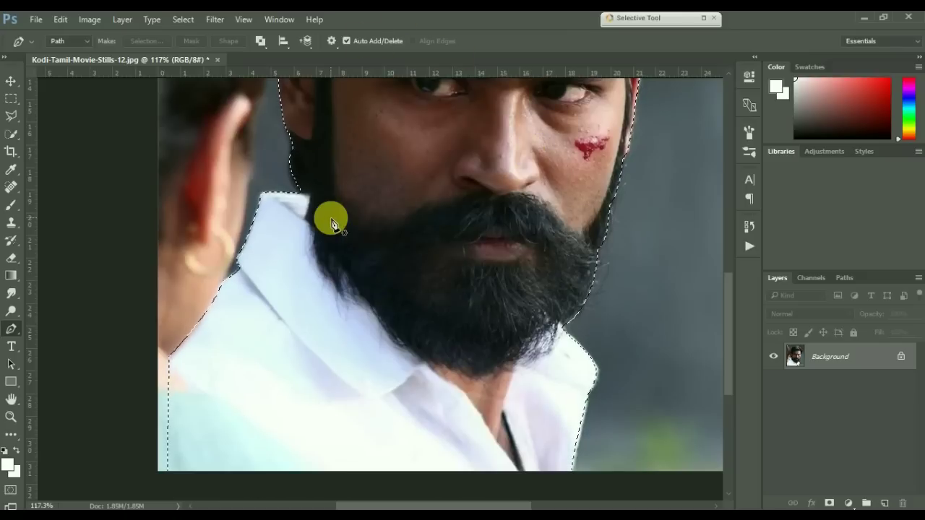
scroll(330, 212, up, 2)
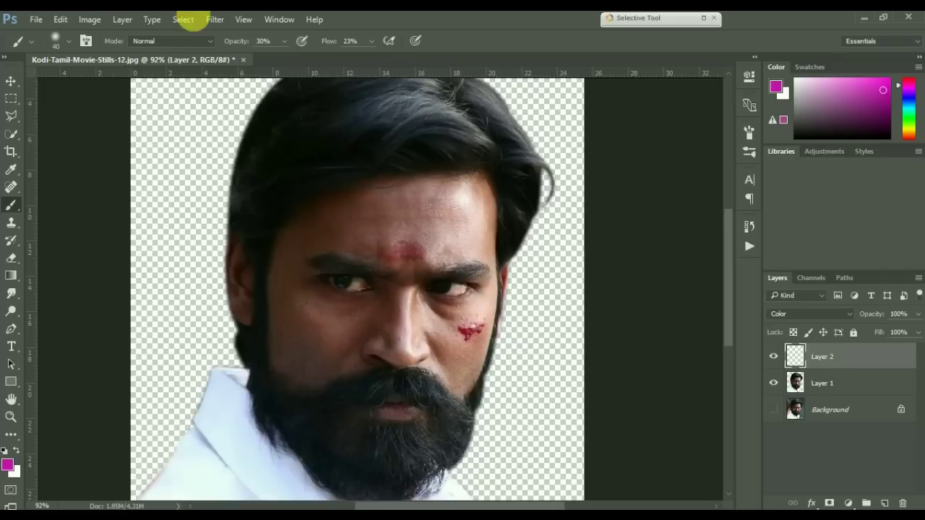
- Select the portrait's highlights using Color Range with fuzziness 20% and range 190, with the Brush tool active
click(184, 19)
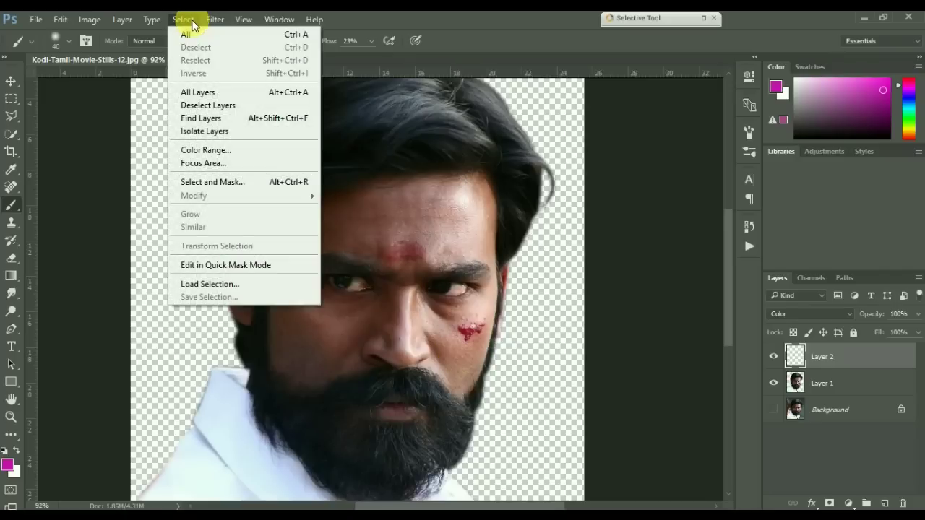
click(243, 149)
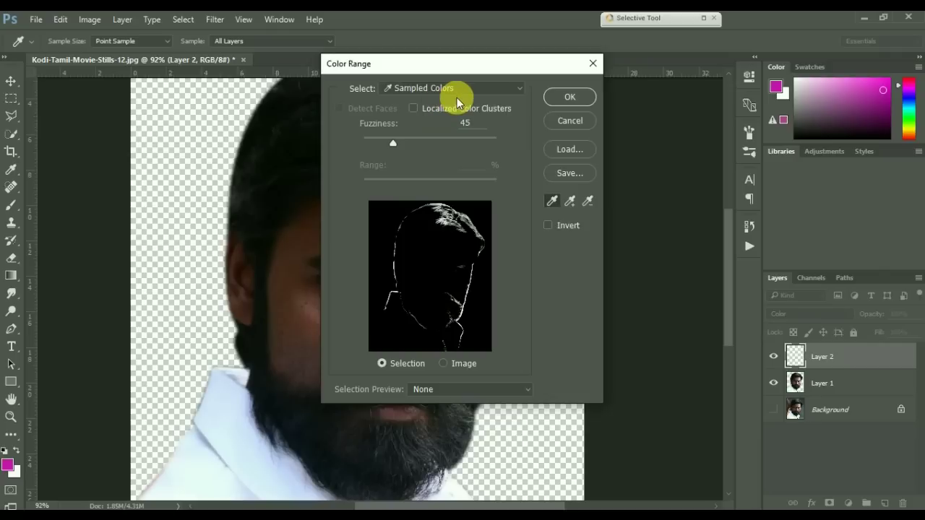
click(461, 89)
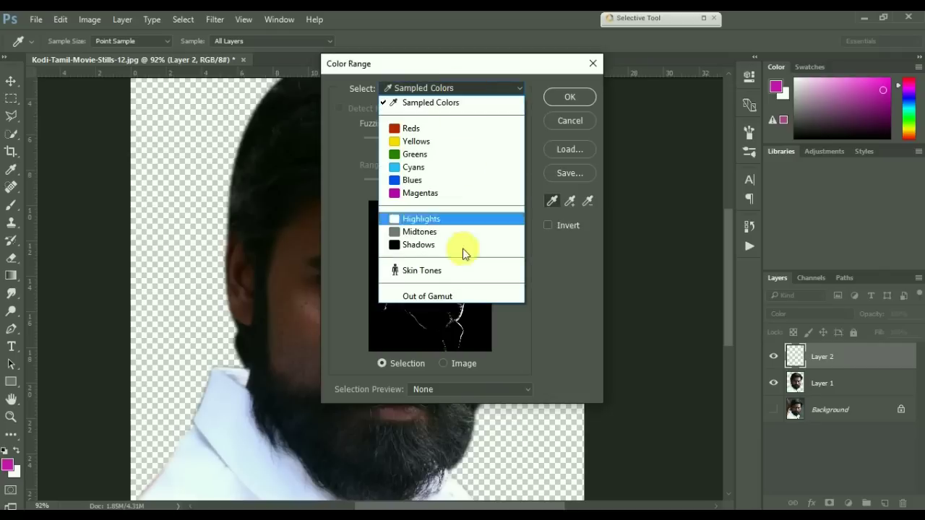
click(466, 226)
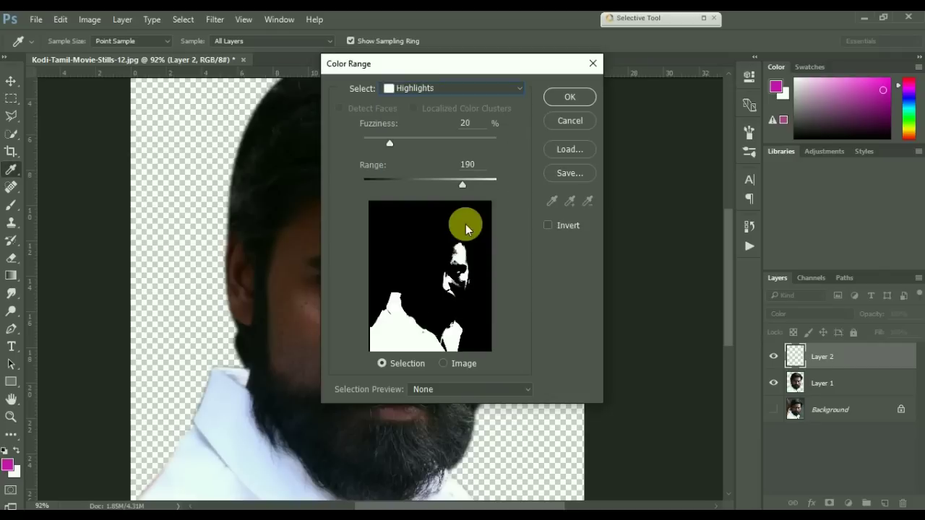
click(563, 97)
key(b)
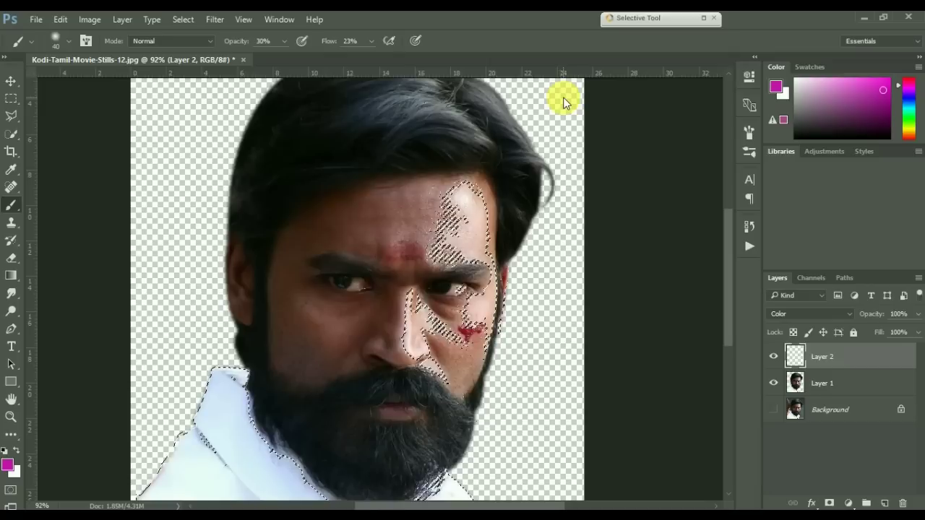
- Feather the highlights selection by 2.2 pixels
click(187, 26)
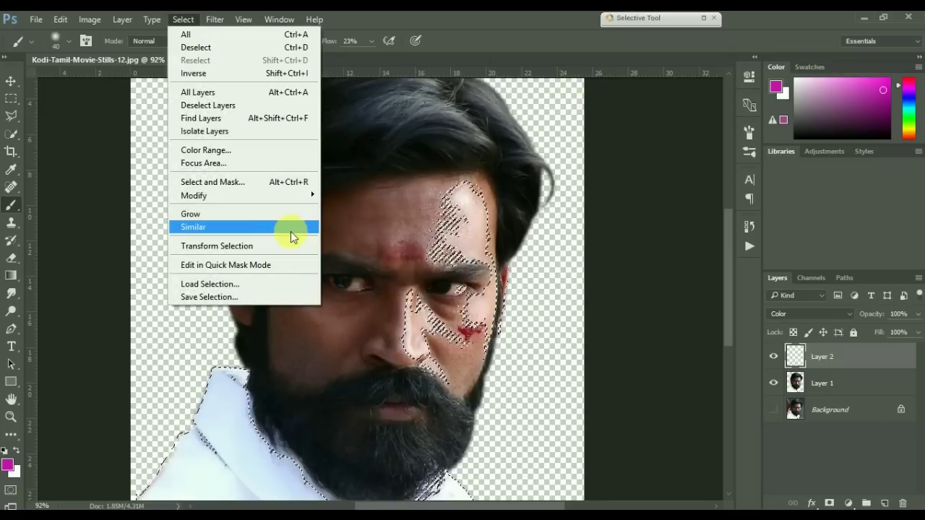
mouse_move(290, 198)
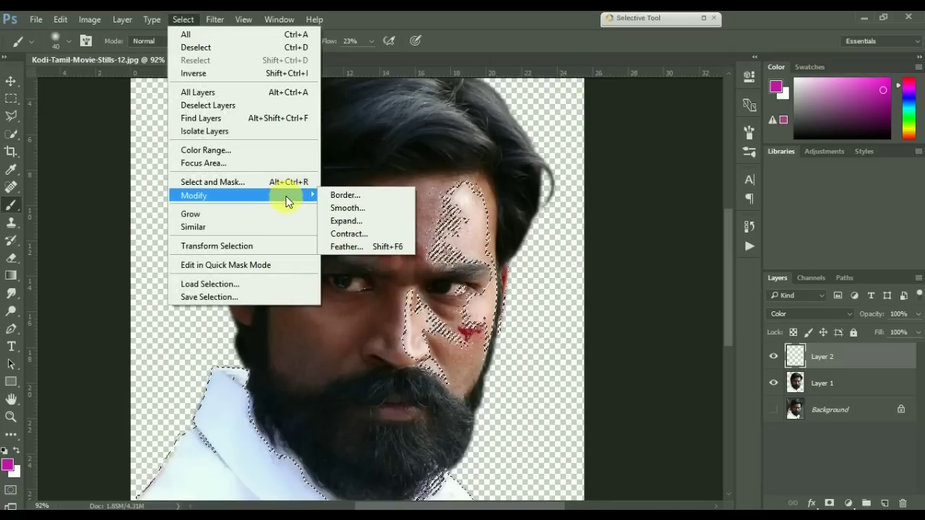
click(380, 248)
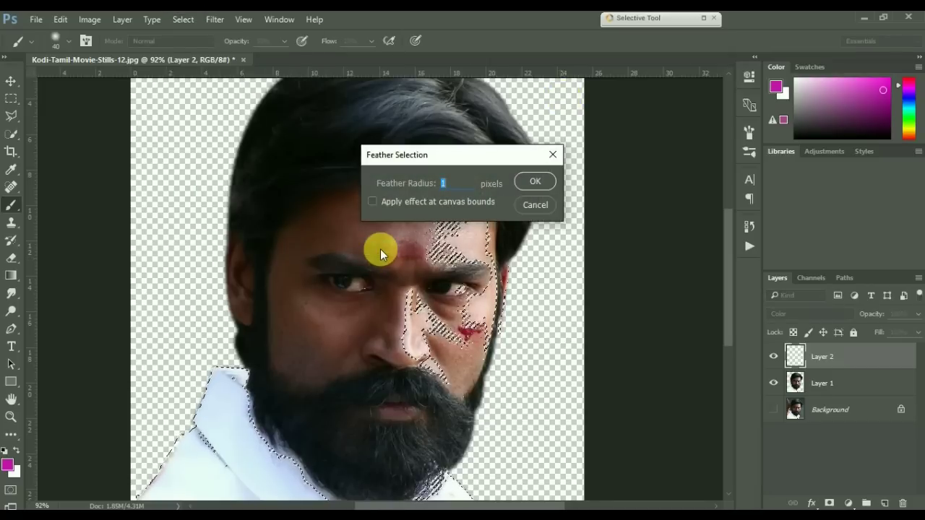
drag(431, 184, 449, 186)
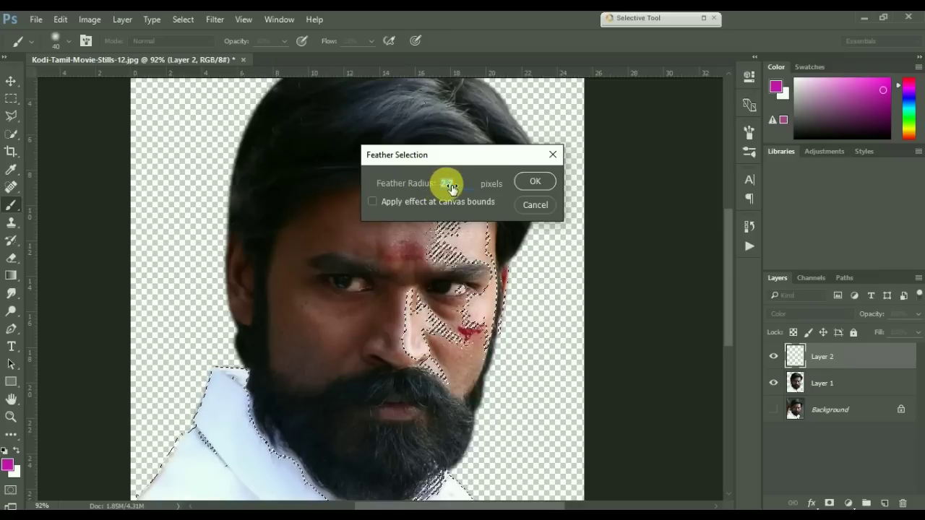
click(518, 180)
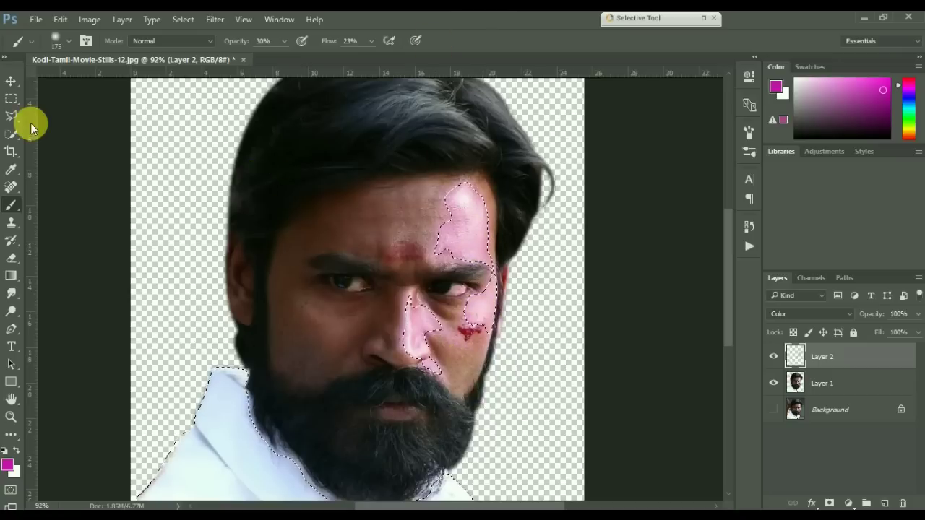
- Drop the highlights selection and select the portrait's midtones using Color Range with fuzziness 40% and range 105 to 150
click(10, 99)
click(65, 139)
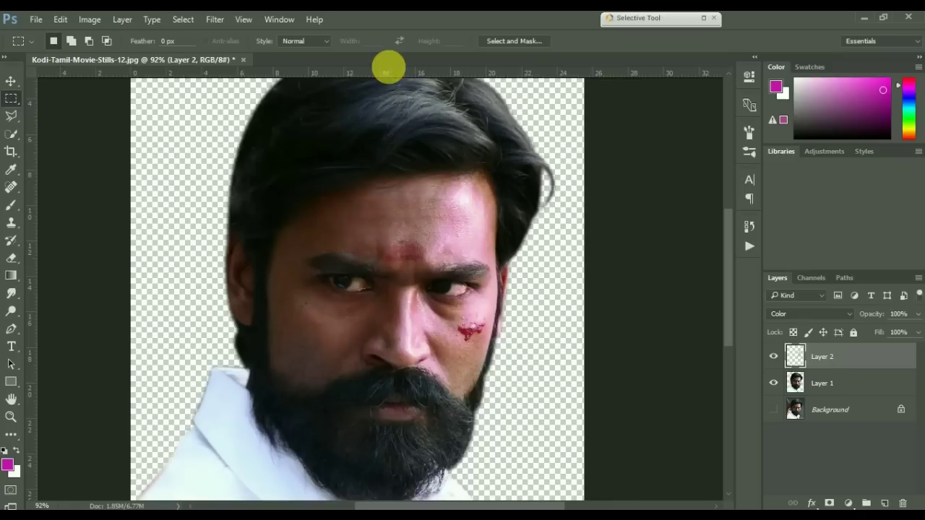
click(193, 22)
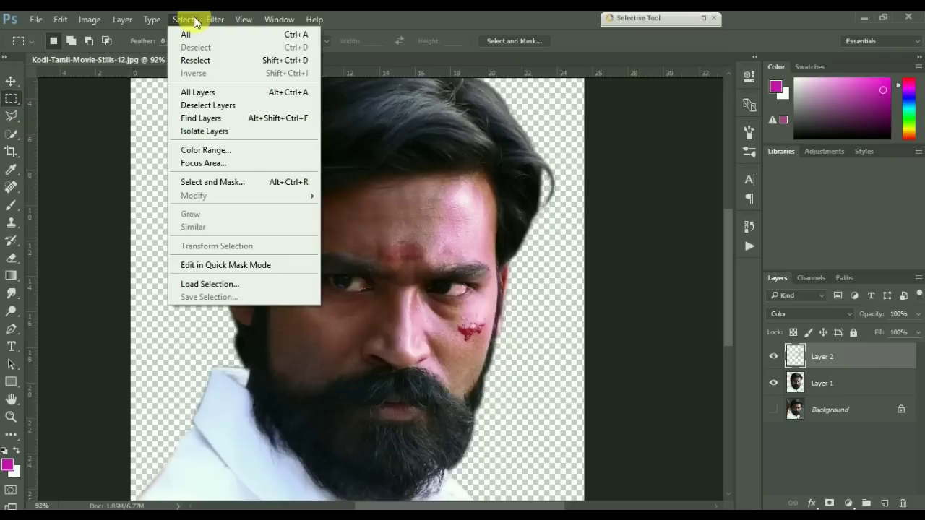
click(239, 155)
click(442, 88)
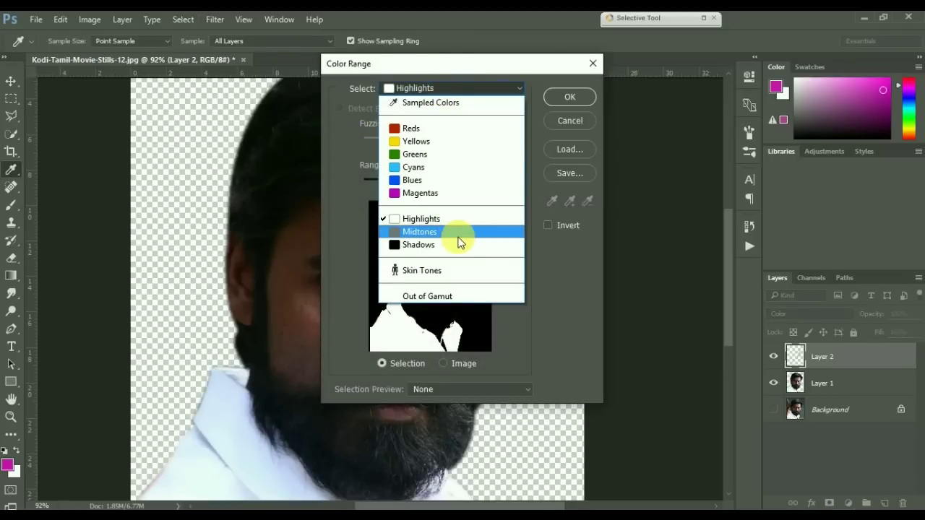
click(458, 237)
click(568, 99)
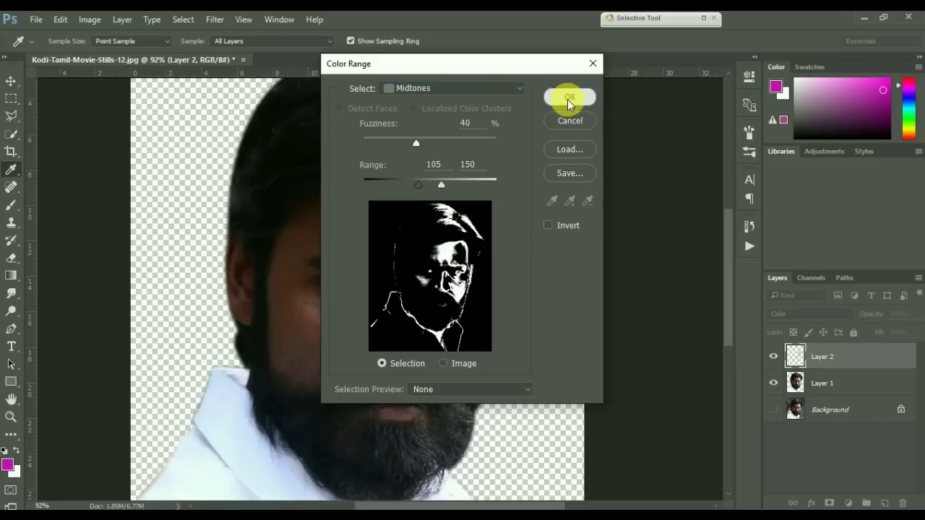
- Set the foreground colour to a cyan blue and enlarge the Brush tool to size 300
click(910, 105)
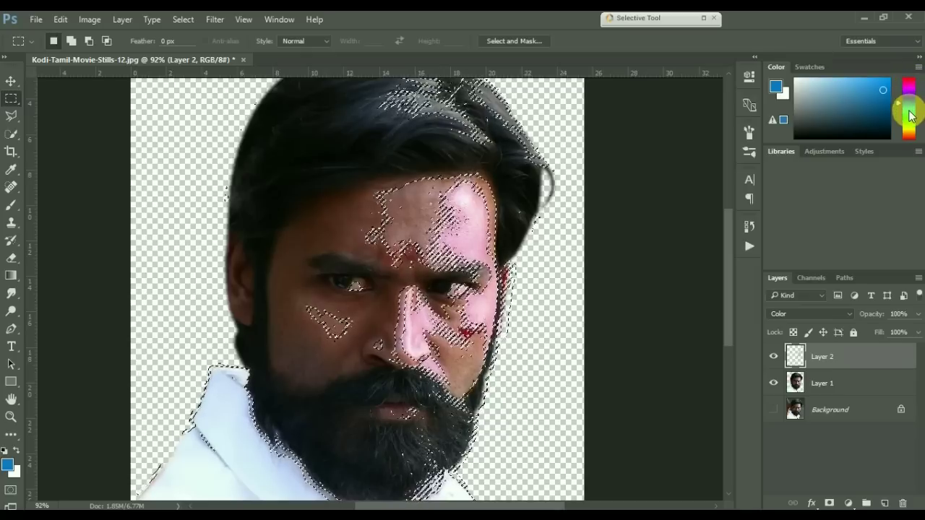
click(911, 105)
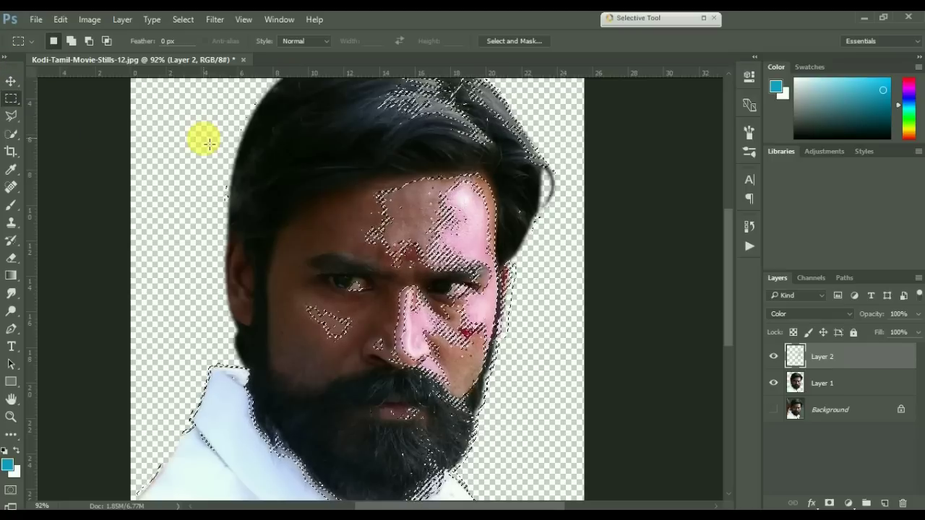
click(11, 205)
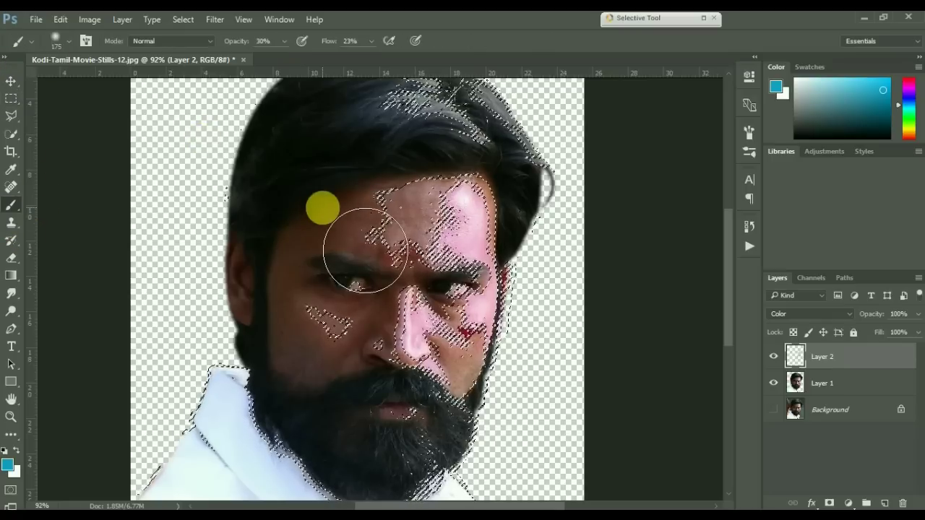
key(bracketright)
key(bracketright)
key(bracketright)
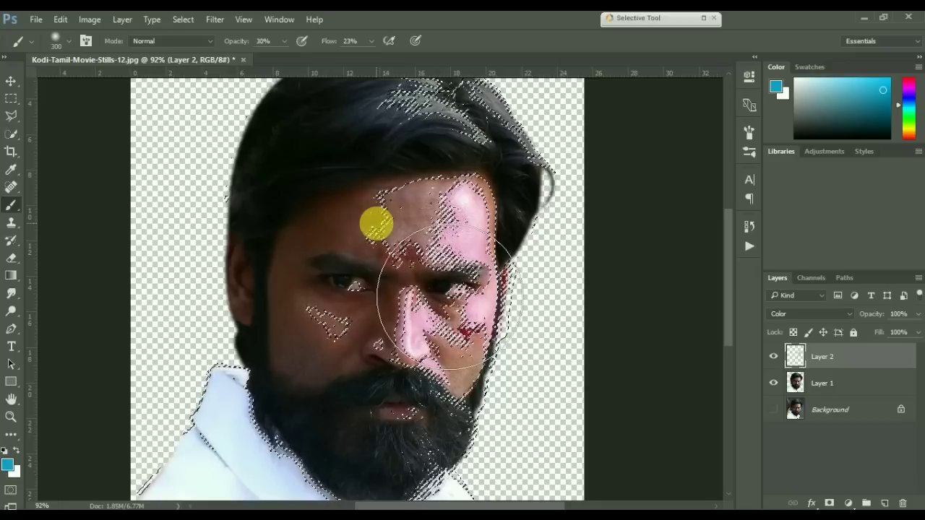
- Feather the midtones selection on the portrait
click(184, 20)
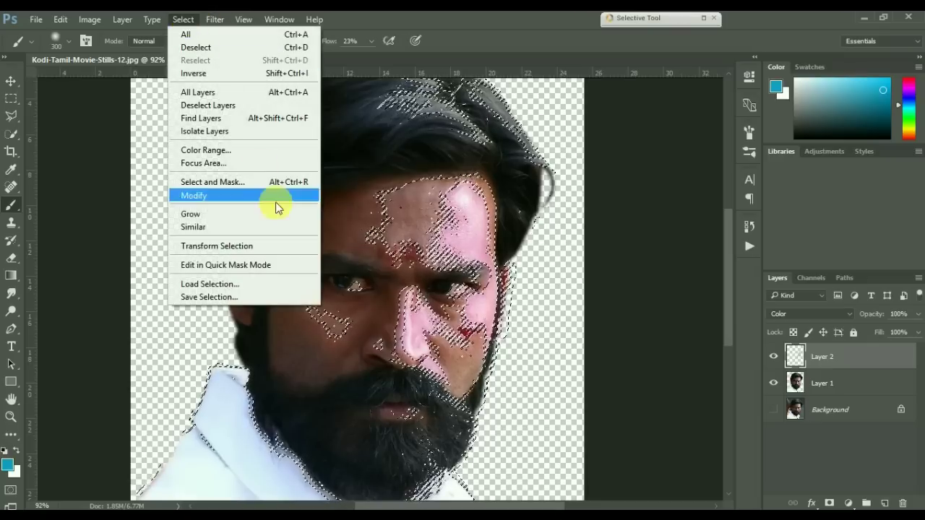
mouse_move(296, 201)
click(374, 253)
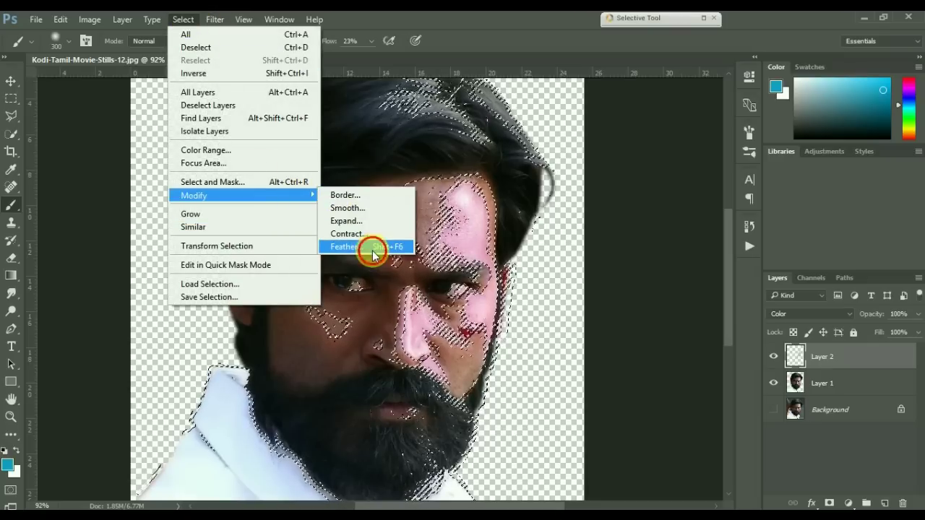
click(532, 180)
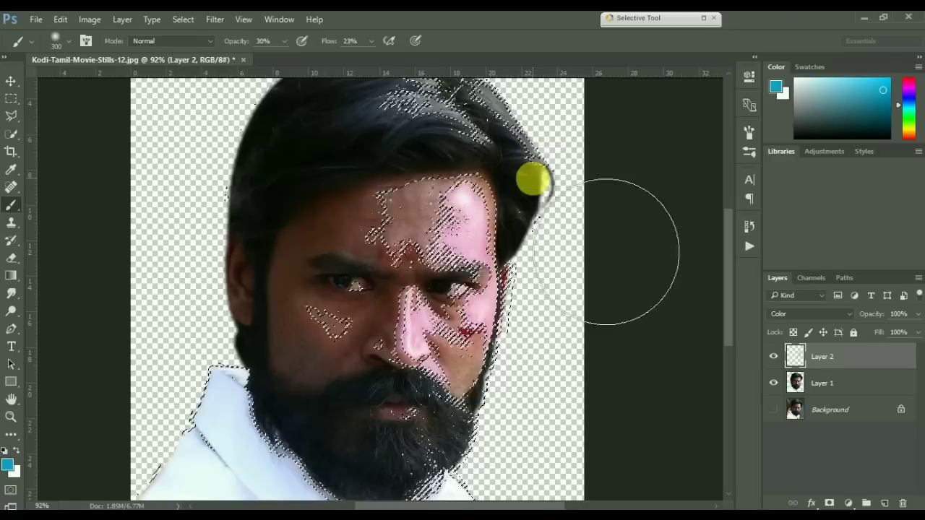
- Brush cyan blue over the selected midtones of the forehead, hair and cheeks on Layer 2
drag(459, 212, 416, 260)
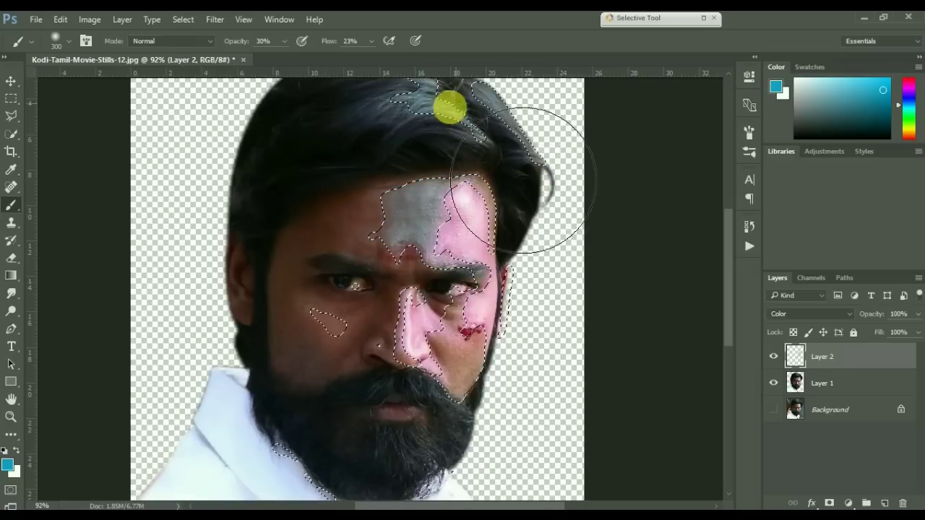
drag(523, 180, 564, 345)
mouse_move(394, 405)
mouse_down()
mouse_move(326, 388)
mouse_move(345, 328)
mouse_move(303, 295)
mouse_move(319, 295)
mouse_up()
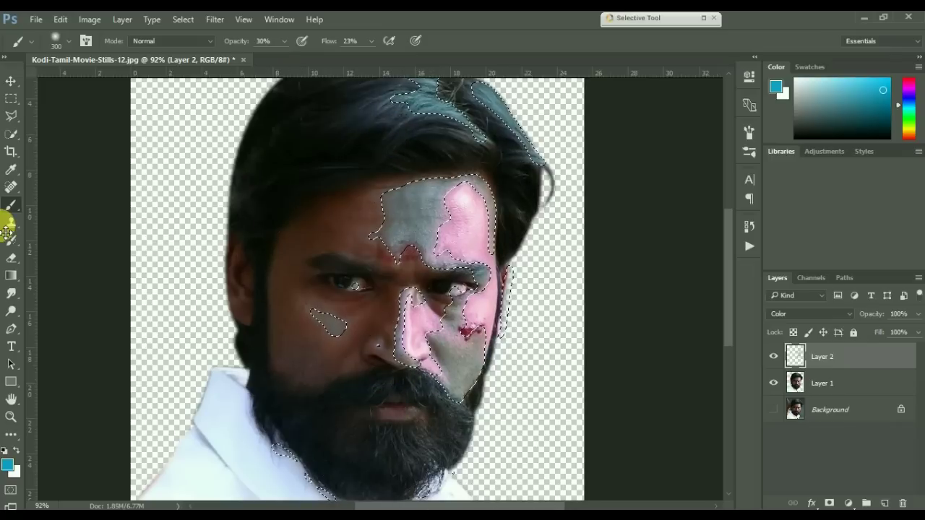
- Shift the painted midtones to red with Hue/Saturation, setting Hue to +172 and raising Saturation slightly
key(ctrl+u)
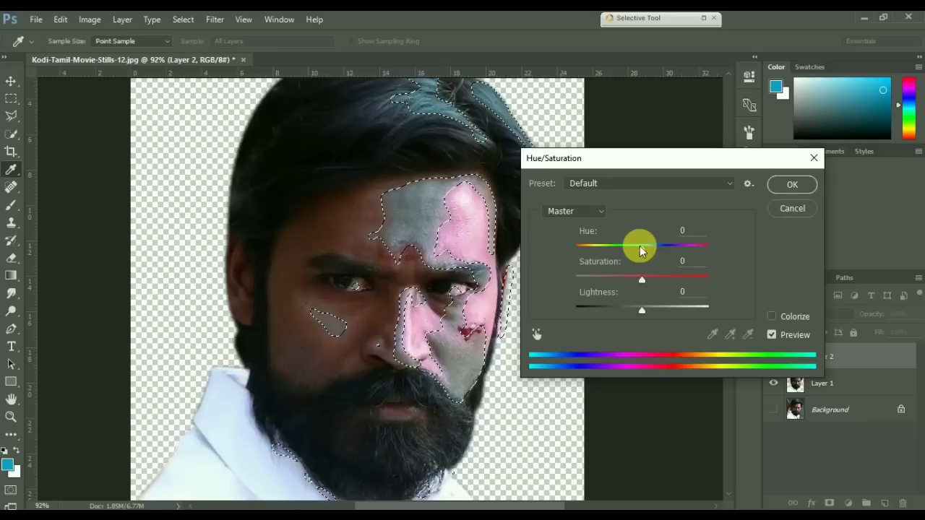
drag(639, 245, 707, 245)
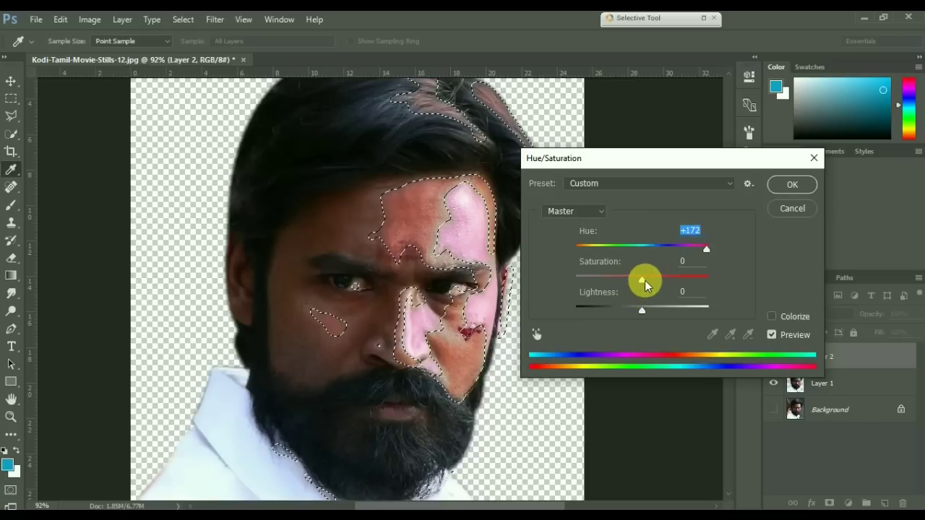
drag(643, 279, 650, 280)
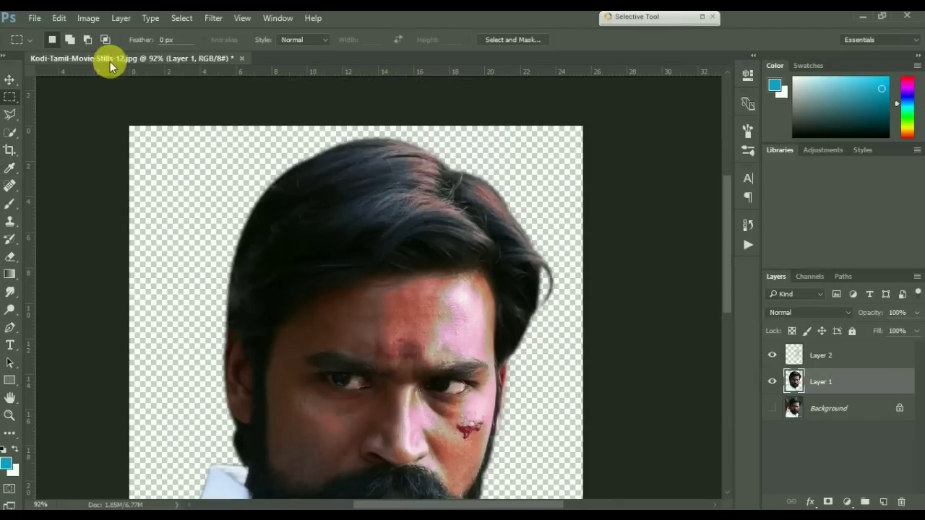
- Select the shadows of Layer 1 using Color Range with fuzziness 20% and range 17
click(187, 20)
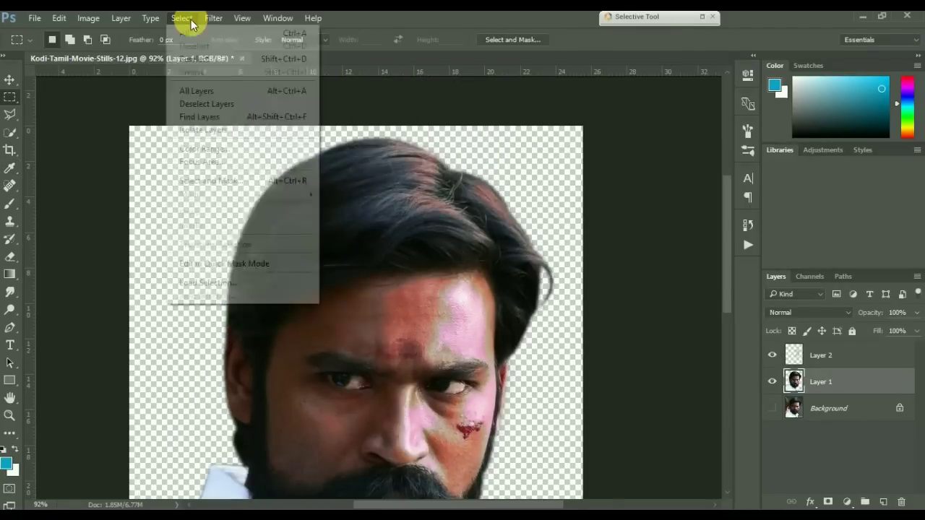
click(229, 151)
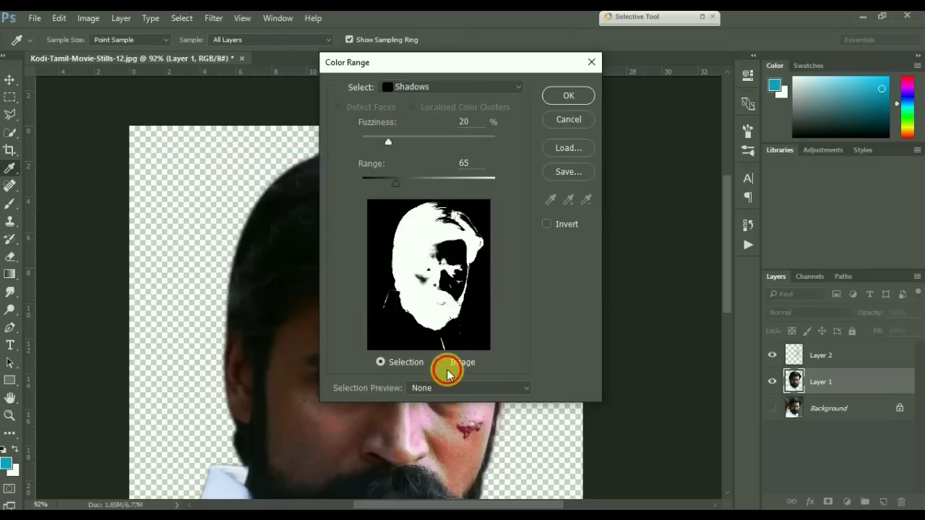
click(442, 362)
click(412, 363)
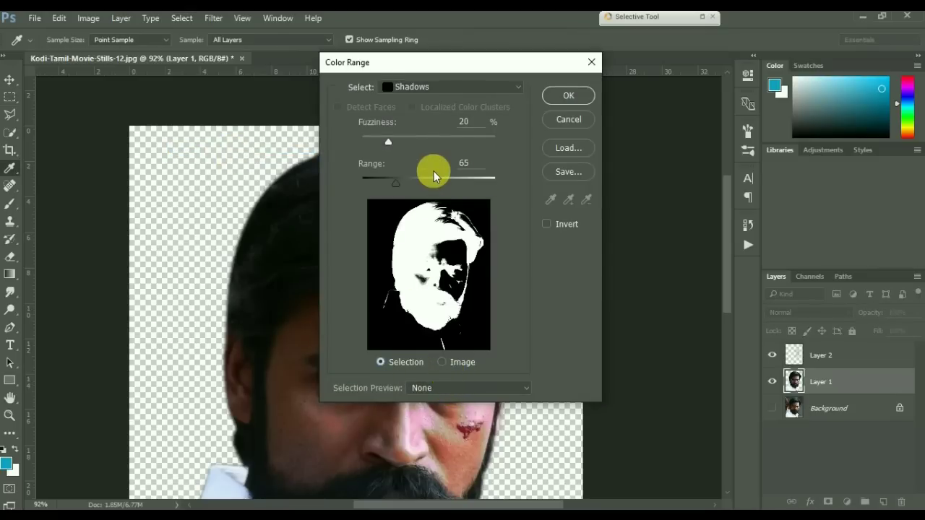
drag(395, 183, 370, 183)
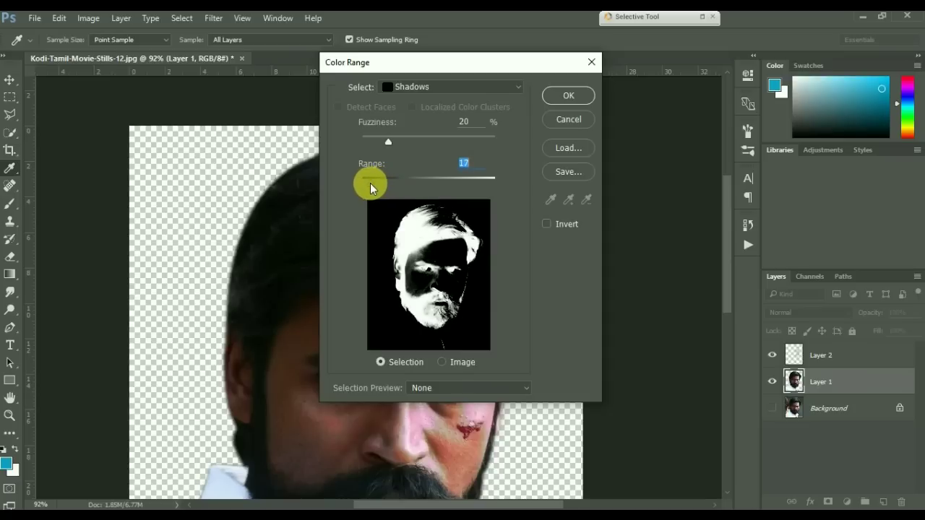
click(565, 99)
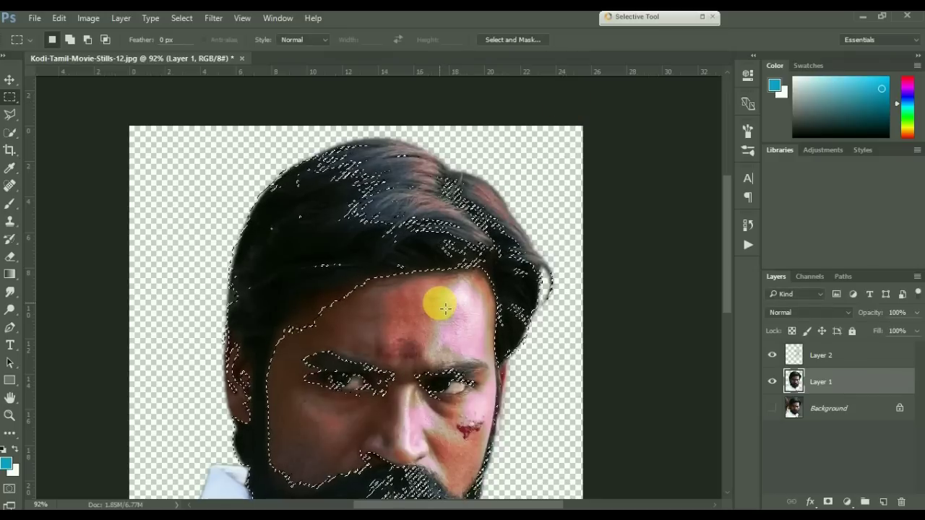
- Feather the shadows selection on the portrait
key(shift)
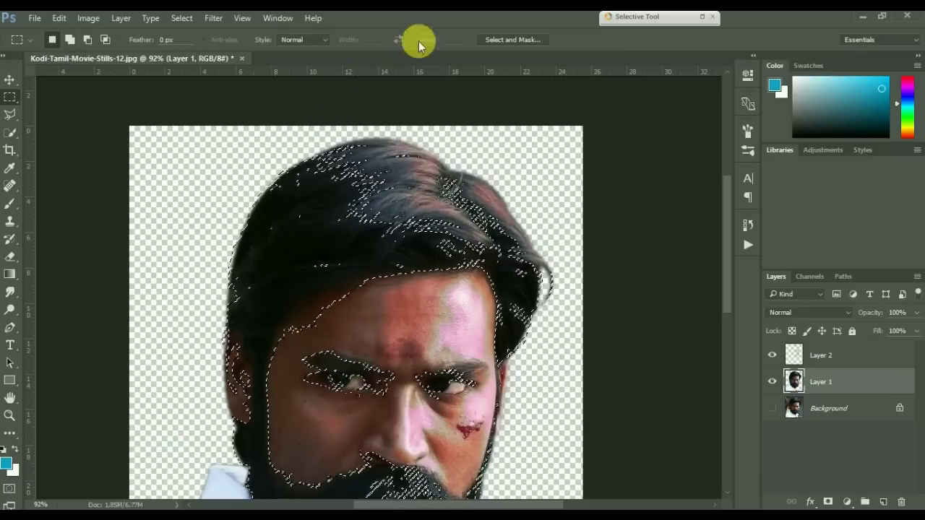
click(213, 18)
mouse_move(187, 19)
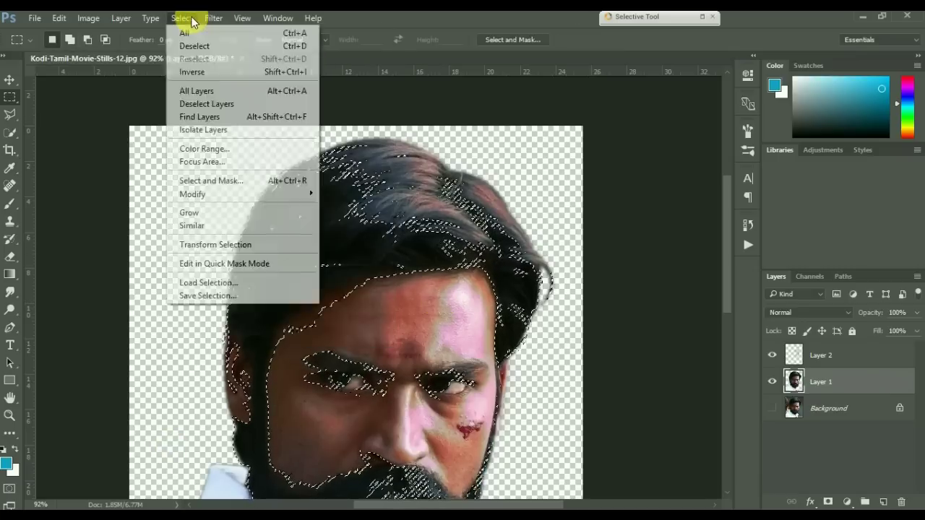
mouse_move(298, 195)
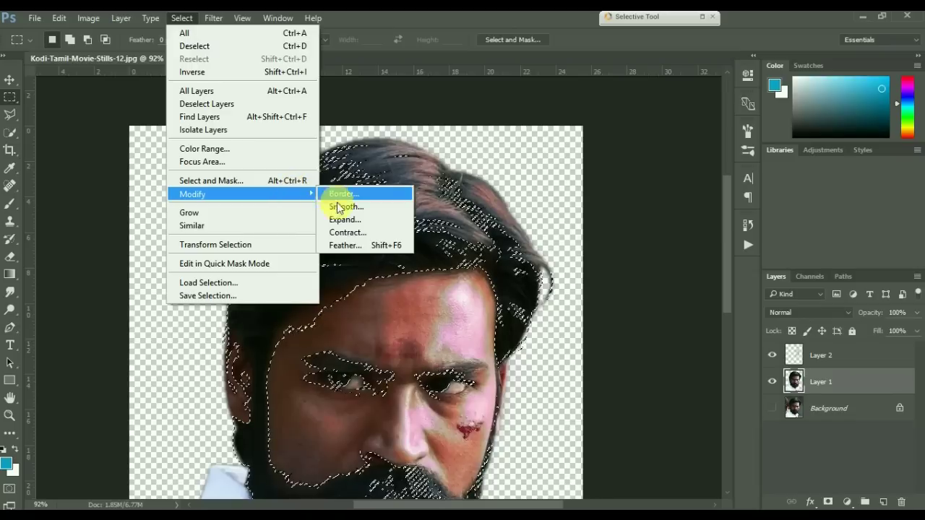
click(358, 244)
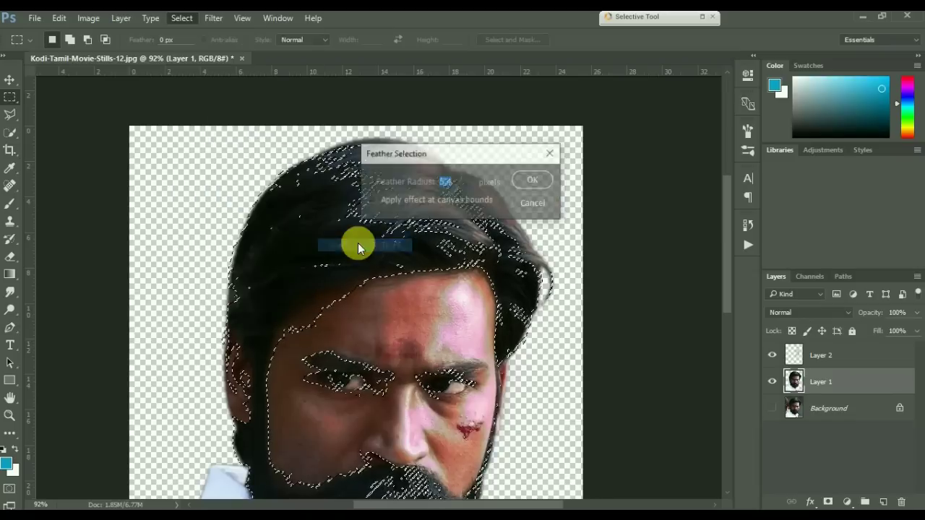
click(536, 177)
- Set the foreground colour to bright green and brush it over the selected shadows on Layer 2
scroll(431, 246, down, 3)
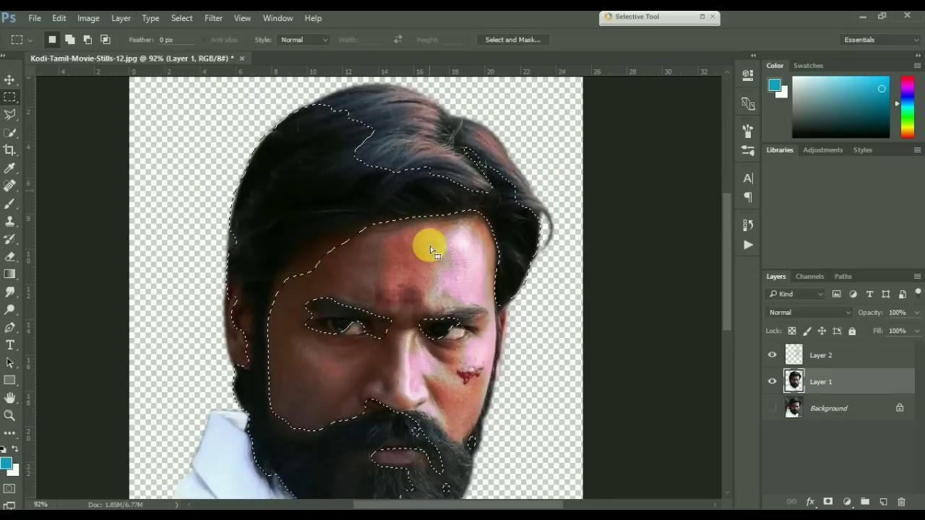
click(907, 108)
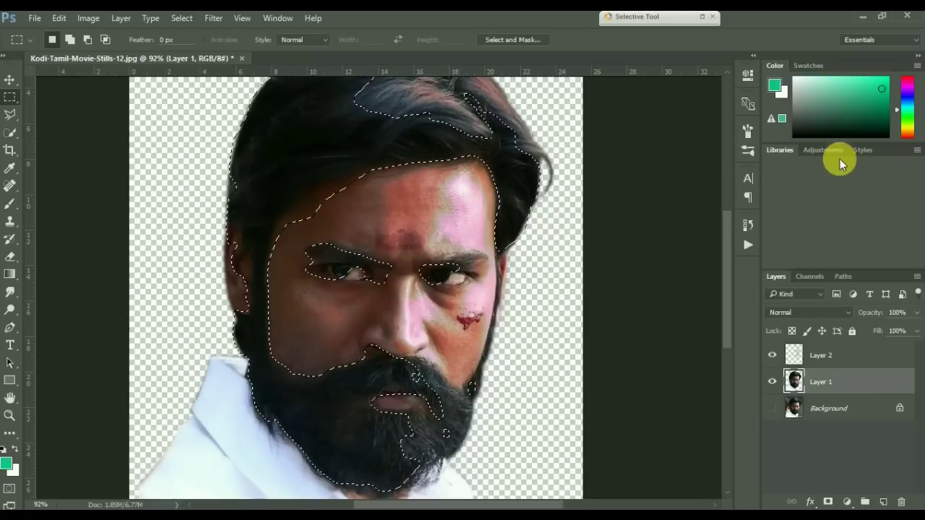
click(898, 115)
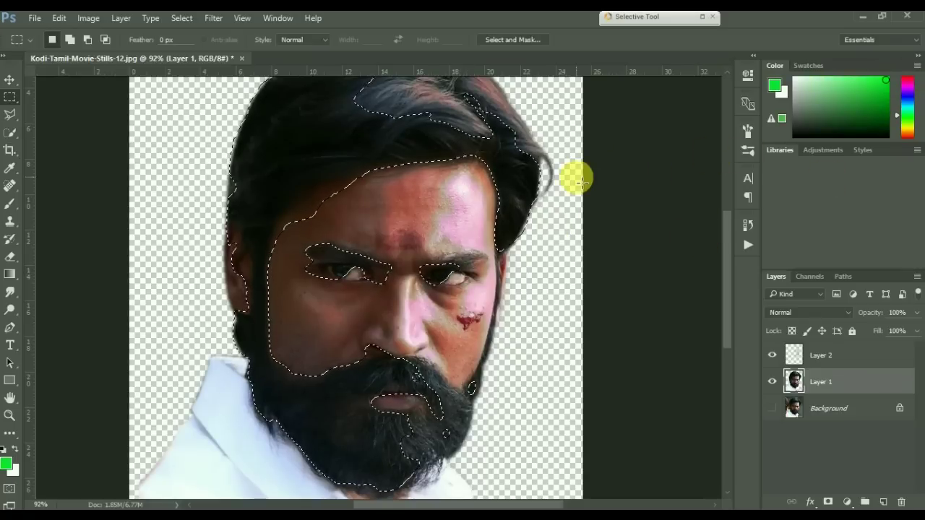
scroll(493, 186, up, 1)
key(b)
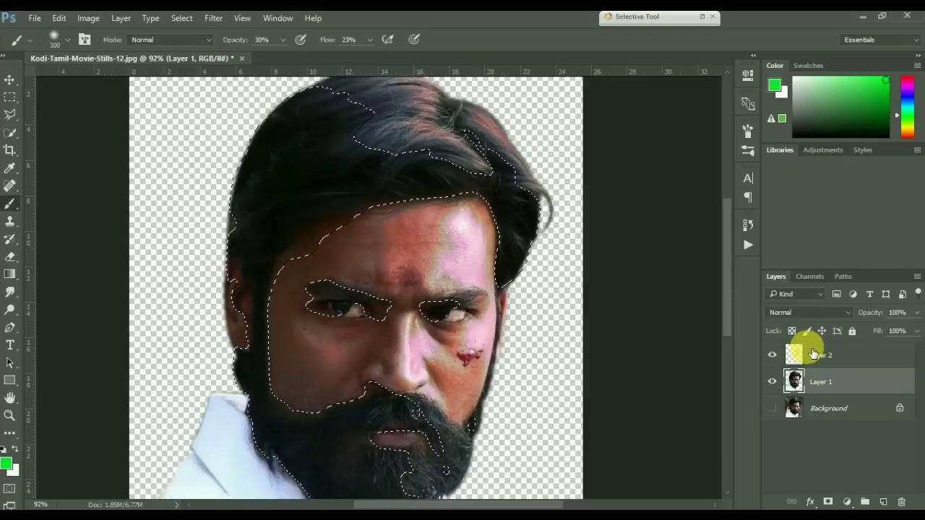
click(813, 353)
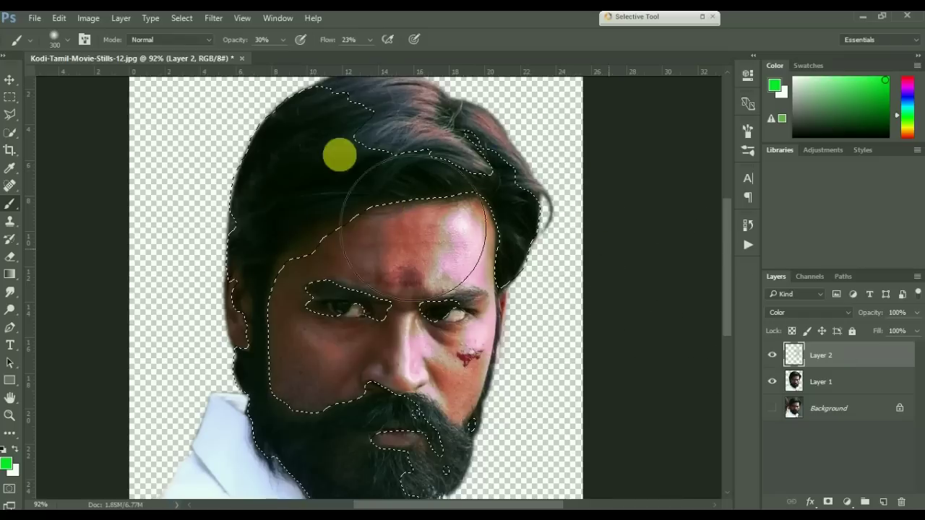
- Drop the shadows selection and clip Layer 2 to Layer 1 with a clipping mask
click(10, 97)
click(72, 138)
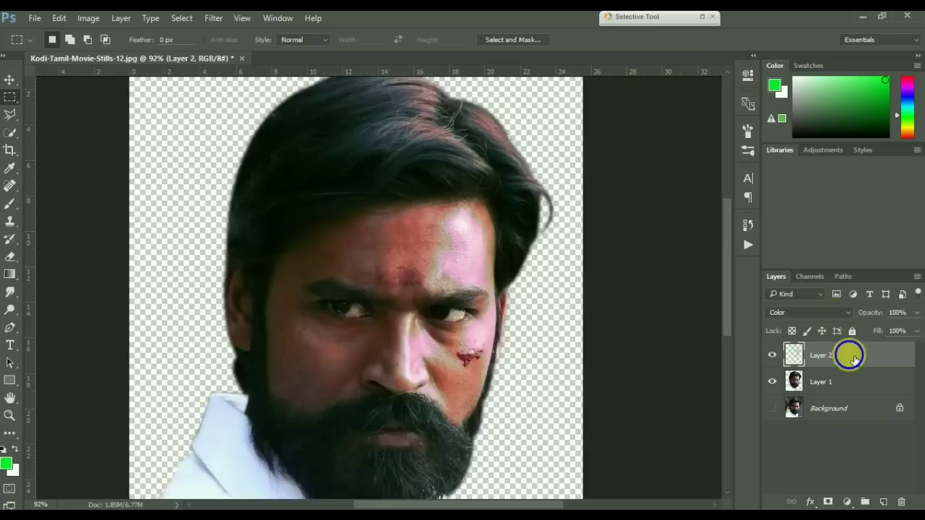
right_click(853, 357)
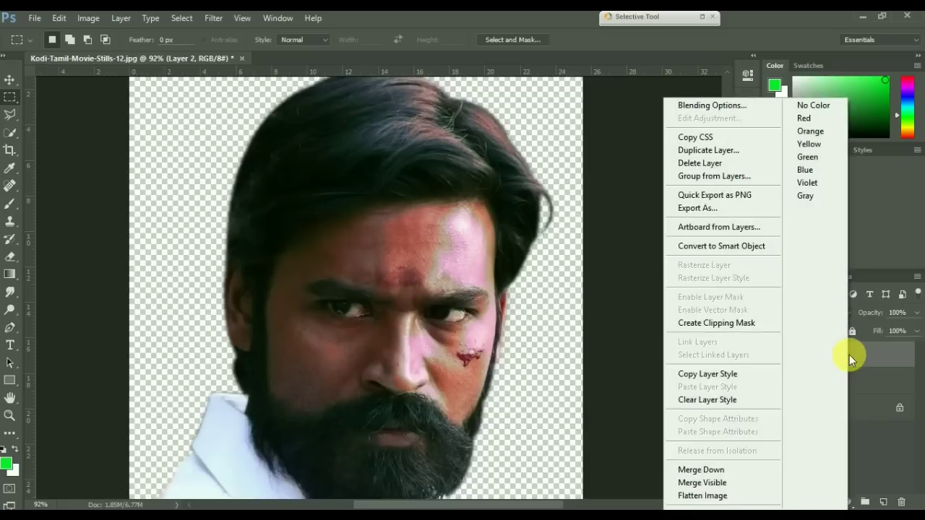
click(742, 323)
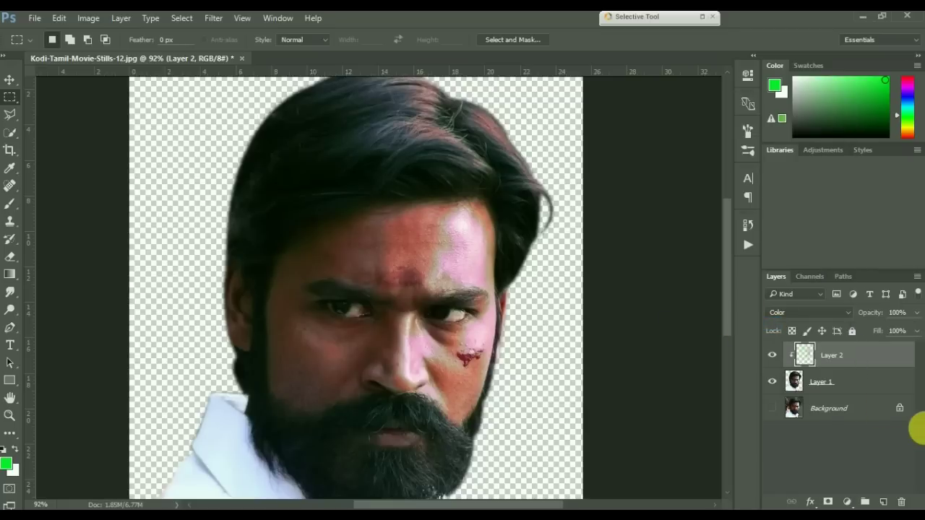
- Duplicate Layer 1 and Layer 2 together and merge the copies into one layer
shift+click(880, 385)
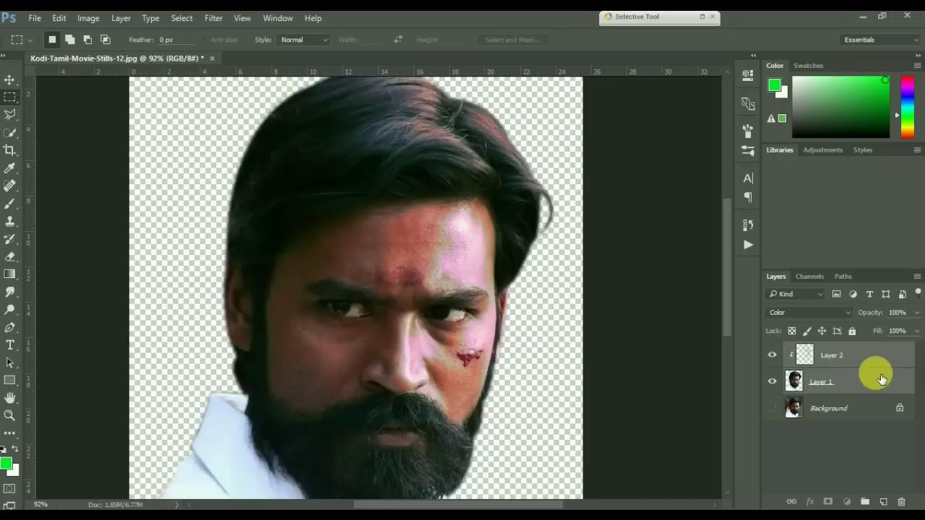
click(881, 380)
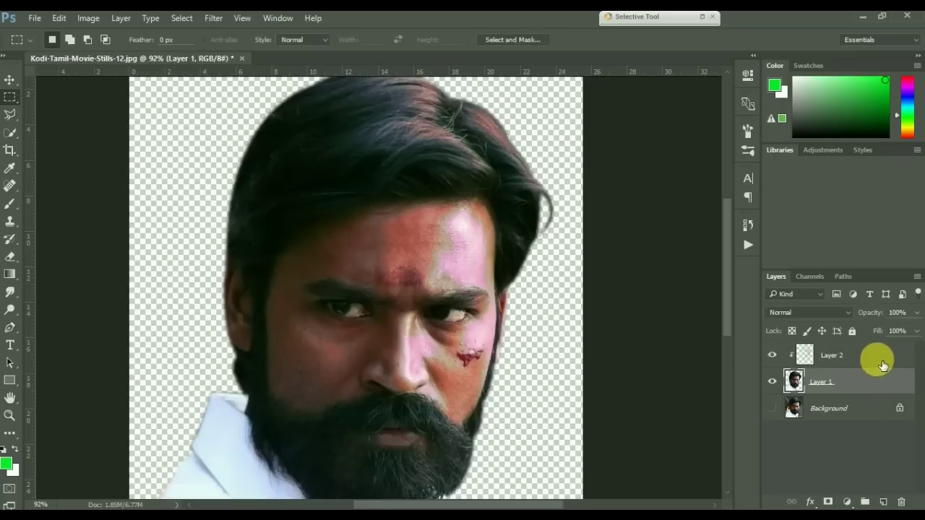
shift+click(883, 364)
drag(882, 363, 883, 502)
right_click(875, 370)
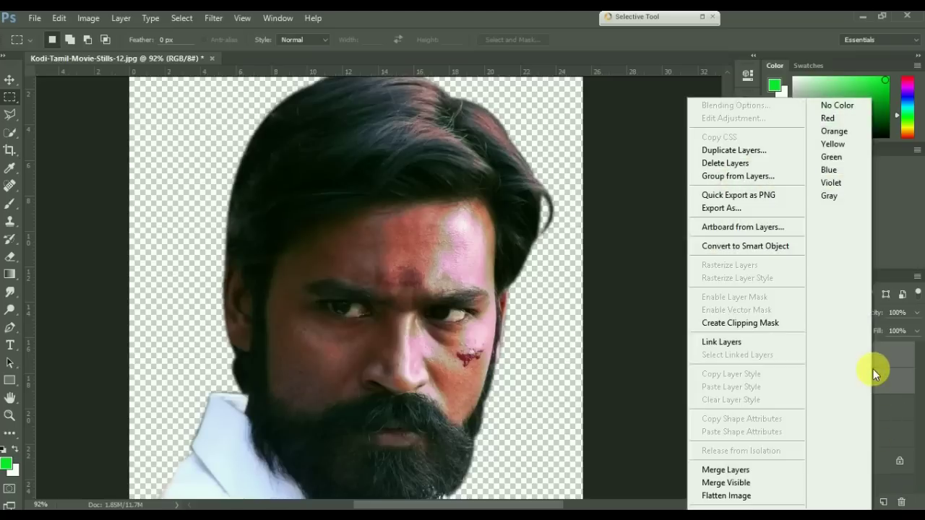
click(767, 468)
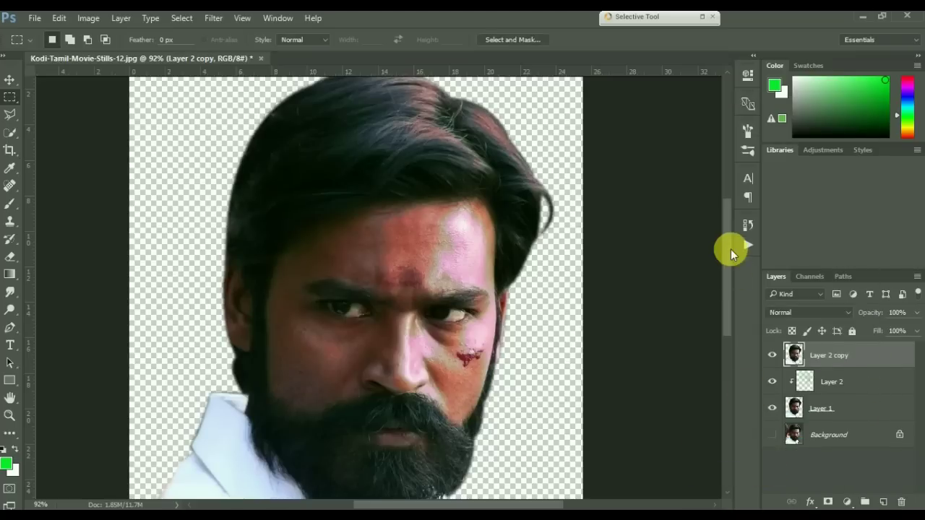
- Apply the Topaz Clean 3 filter to the merged copy with the Curly Smooth stylized edges preset and slightly more texture
click(211, 20)
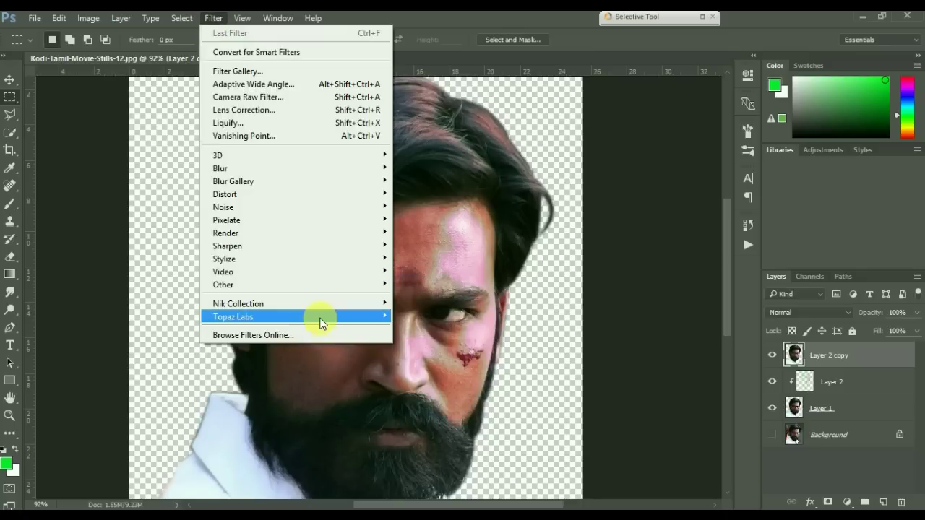
mouse_move(321, 321)
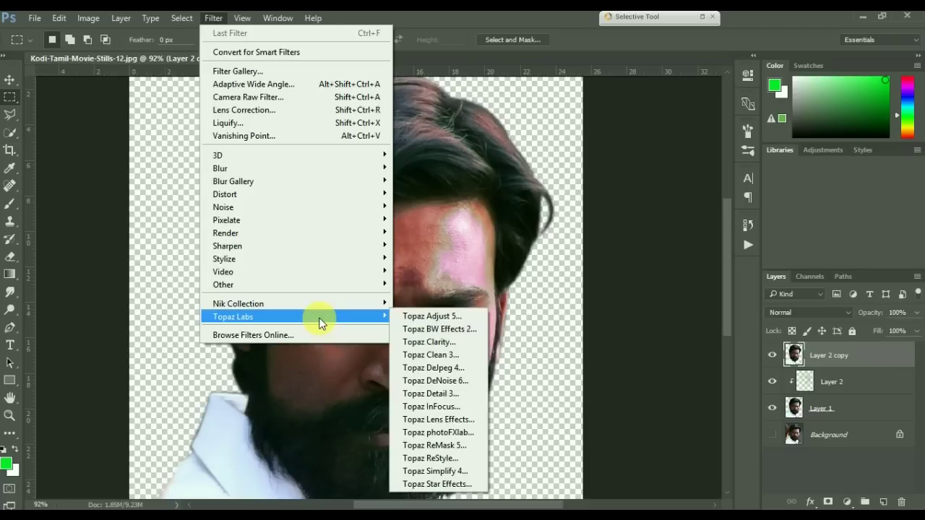
click(434, 355)
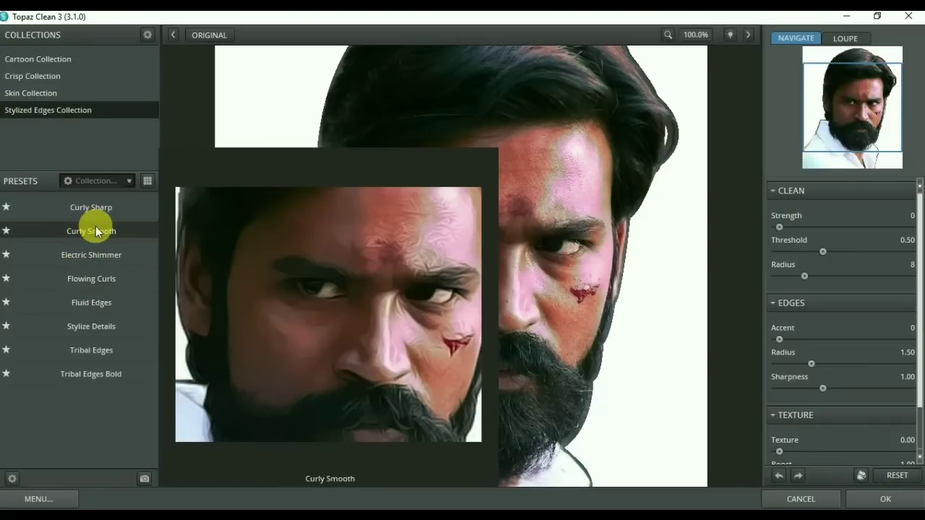
click(95, 230)
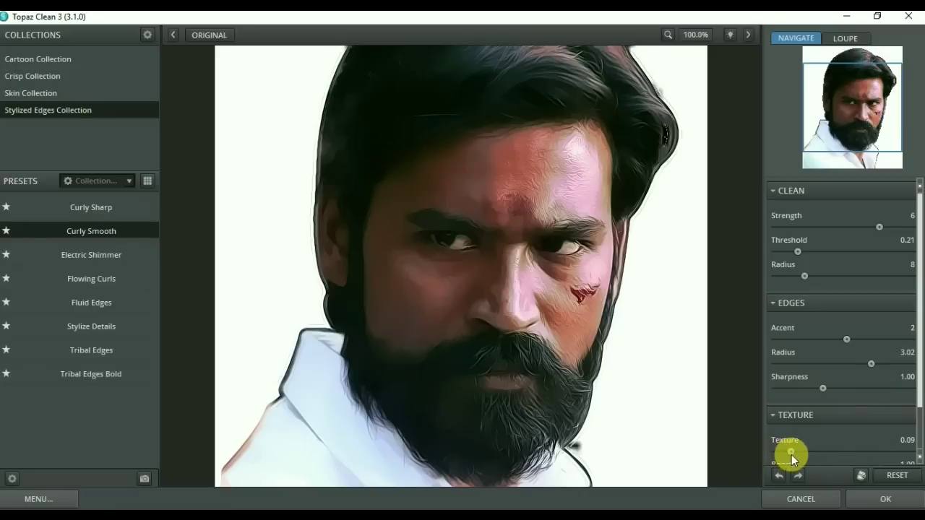
drag(791, 455, 800, 457)
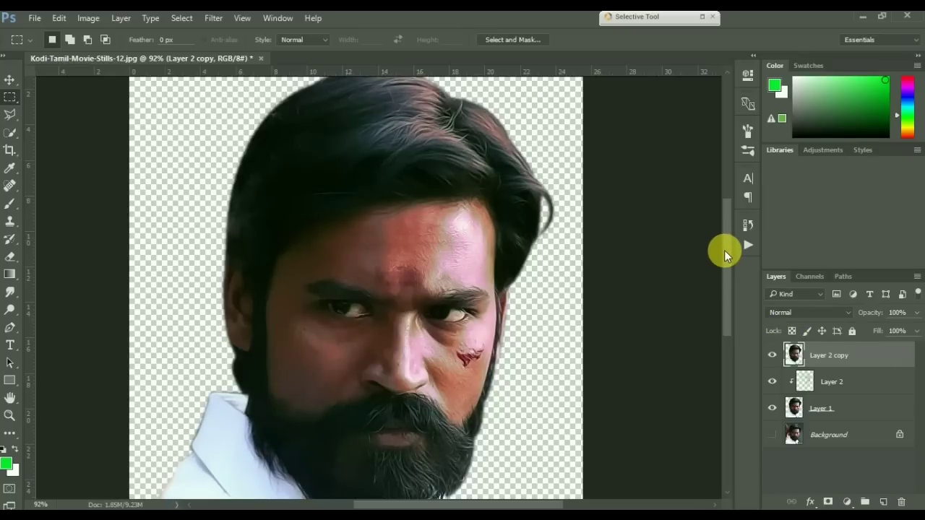
drag(733, 276, 735, 292)
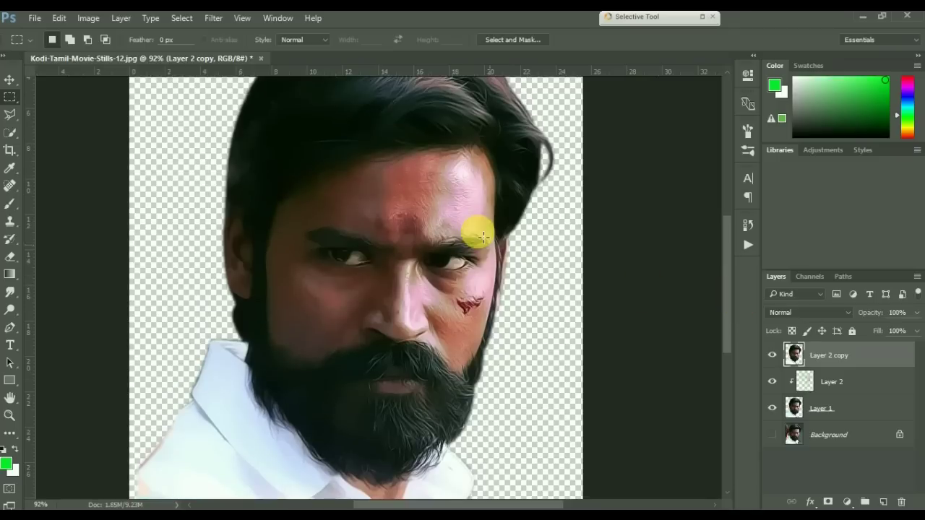
- Smudge the skin of the forehead and face smooth with the Sponge Brush Projection tip at 70 px and 23% strength
click(11, 294)
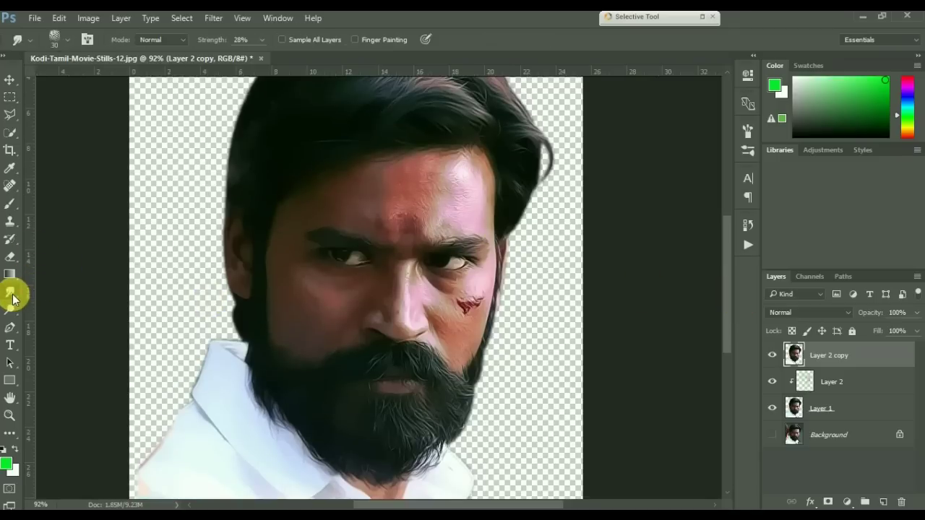
right_click(374, 175)
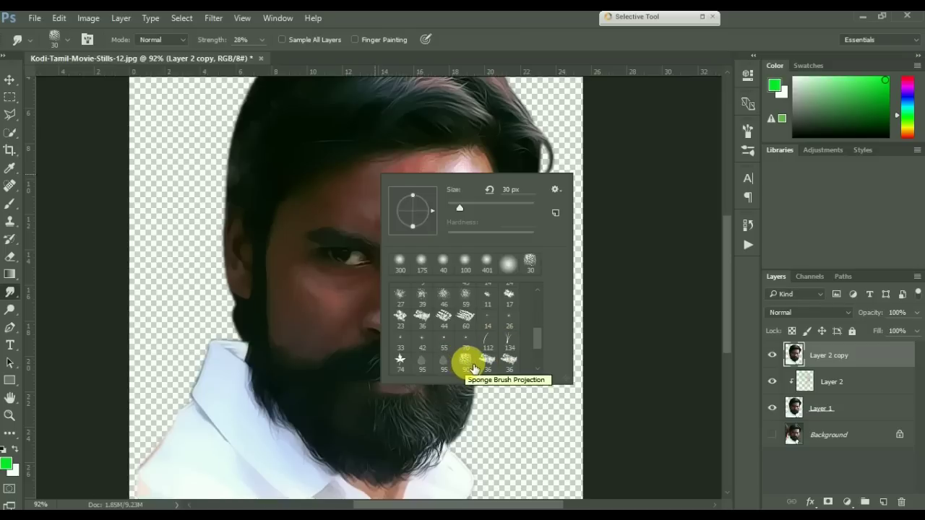
click(474, 367)
double_click(474, 367)
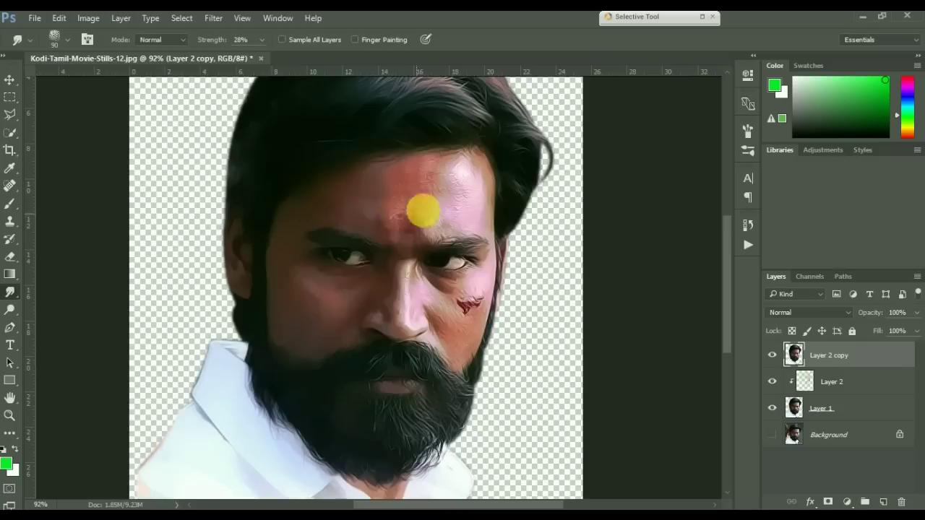
key(bracketleft)
key(bracketleft)
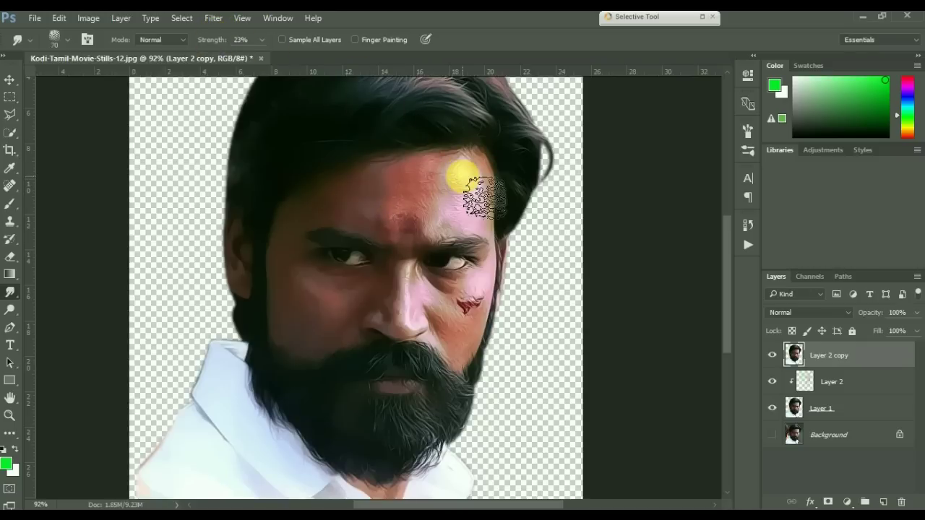
mouse_move(438, 188)
mouse_down()
mouse_move(402, 187)
mouse_move(423, 208)
mouse_move(412, 209)
mouse_move(485, 201)
mouse_move(479, 226)
mouse_move(441, 235)
mouse_move(429, 253)
mouse_move(488, 214)
mouse_move(367, 222)
mouse_move(359, 237)
mouse_move(386, 228)
mouse_move(408, 238)
mouse_move(432, 185)
mouse_move(485, 192)
mouse_move(492, 225)
mouse_move(464, 193)
mouse_move(476, 176)
mouse_move(438, 197)
mouse_move(434, 205)
mouse_move(475, 196)
mouse_move(430, 234)
mouse_move(403, 218)
mouse_move(352, 231)
mouse_move(363, 177)
mouse_move(301, 269)
mouse_move(326, 310)
mouse_move(334, 297)
mouse_move(318, 301)
mouse_move(335, 314)
mouse_move(332, 326)
mouse_move(374, 293)
mouse_move(336, 310)
mouse_move(303, 296)
mouse_move(373, 298)
mouse_move(336, 332)
mouse_move(314, 335)
mouse_move(308, 314)
mouse_move(318, 334)
mouse_move(308, 332)
mouse_move(318, 334)
mouse_move(306, 255)
mouse_move(320, 320)
mouse_move(409, 307)
mouse_move(433, 280)
mouse_move(419, 297)
mouse_move(424, 326)
mouse_move(409, 267)
mouse_move(468, 335)
mouse_move(436, 304)
mouse_move(464, 331)
mouse_move(467, 350)
mouse_move(450, 312)
mouse_up()
- Reduce the smudge brush to 20 px and smooth the textured skin beneath the eye above the cheek wound
key(bracketleft)
key(bracketleft)
key(bracketleft)
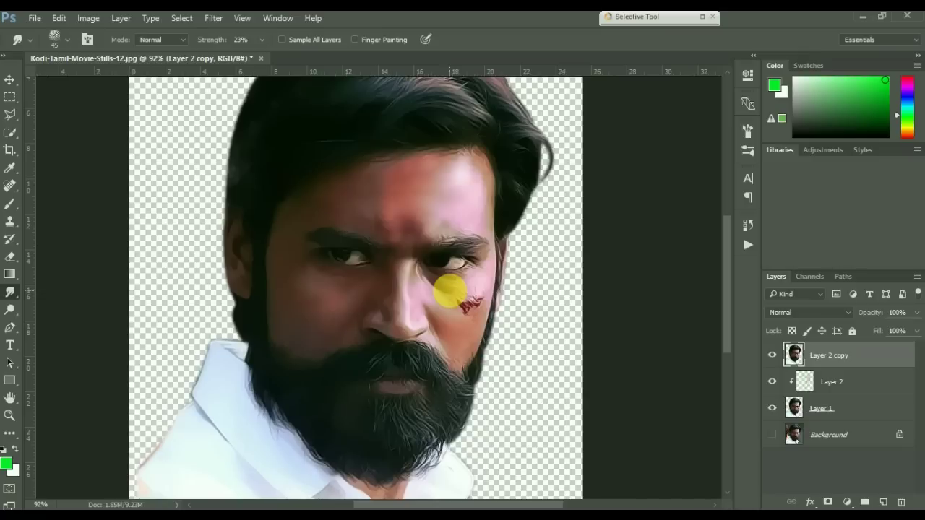
alt+scroll(449, 291, up, 5)
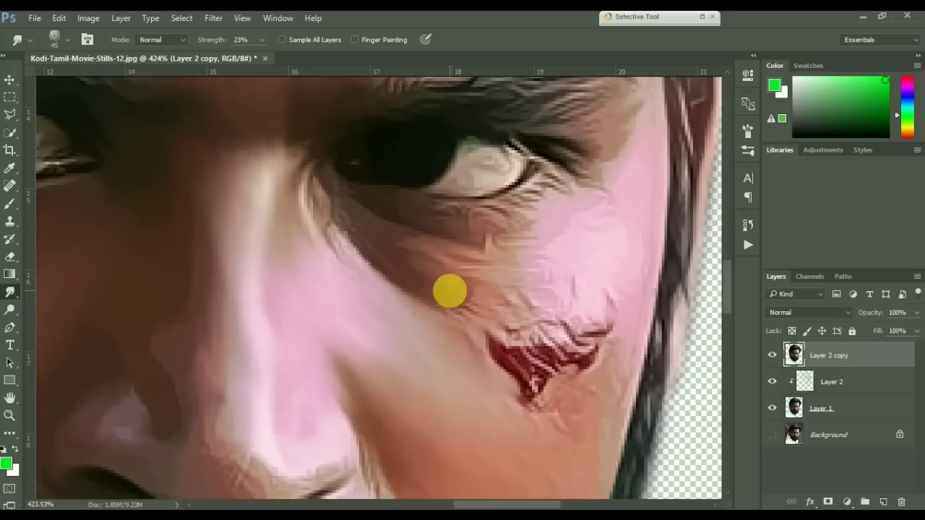
key(bracketleft)
key(bracketleft)
key(bracketleft)
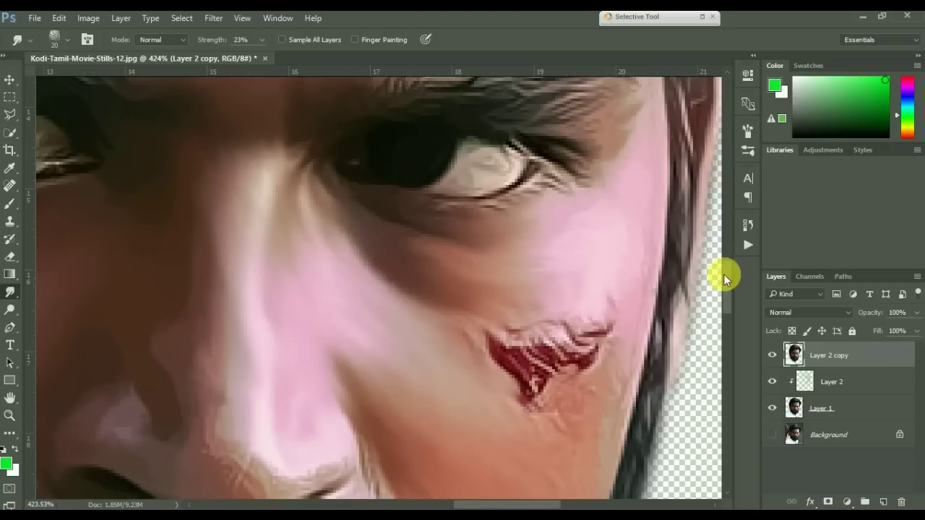
- Add a layer mask to Layer 2 copy and paint black at 100% opacity and flow over the mark between the eyebrows
drag(724, 274, 719, 222)
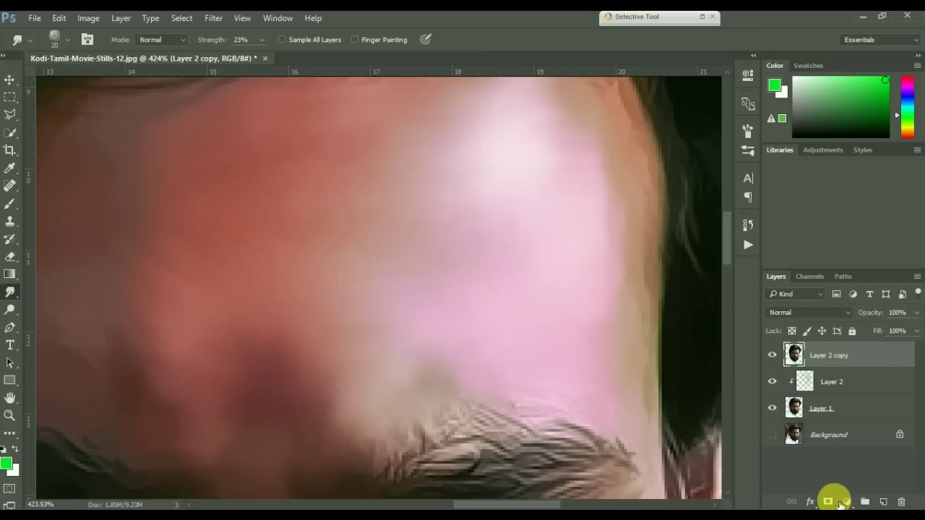
click(828, 501)
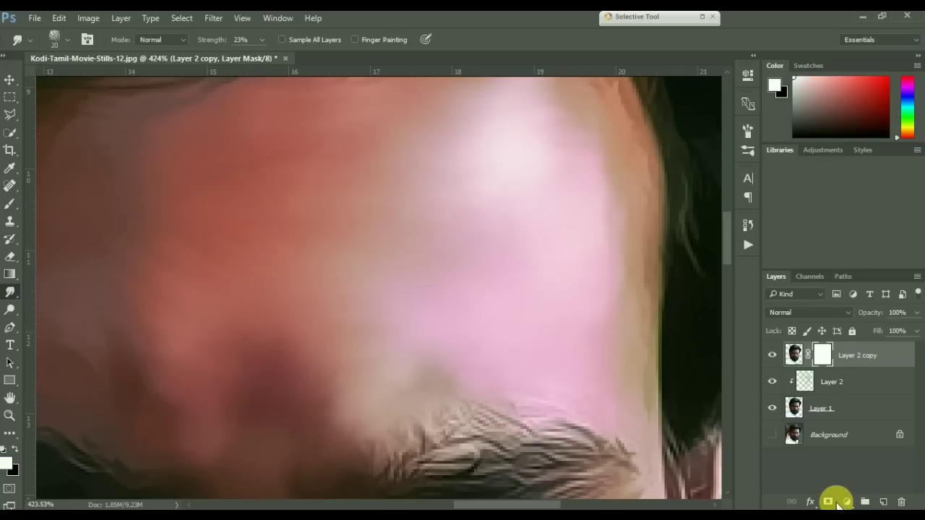
click(7, 200)
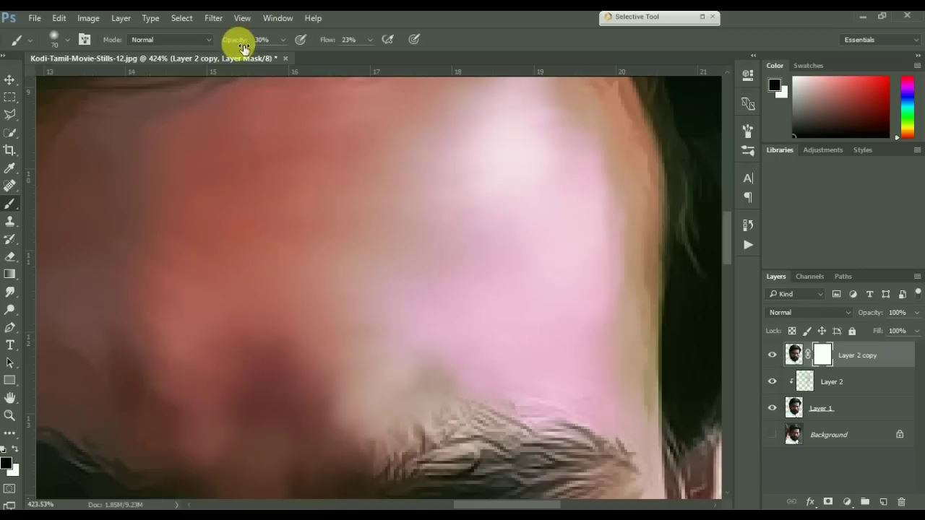
drag(246, 48, 448, 33)
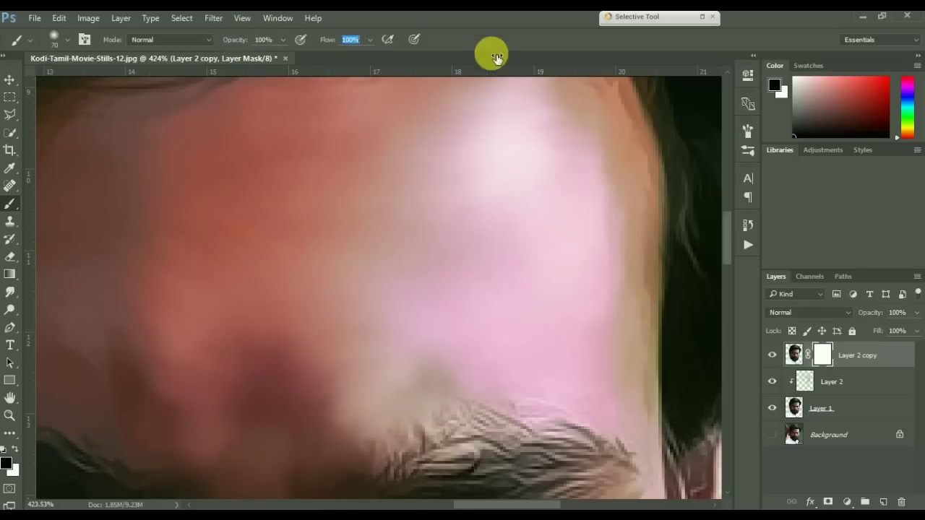
mouse_move(285, 378)
mouse_down()
mouse_move(248, 384)
mouse_move(276, 389)
mouse_move(248, 403)
mouse_move(255, 430)
mouse_move(239, 368)
mouse_move(289, 368)
mouse_move(313, 381)
mouse_move(305, 393)
mouse_move(270, 395)
mouse_up()
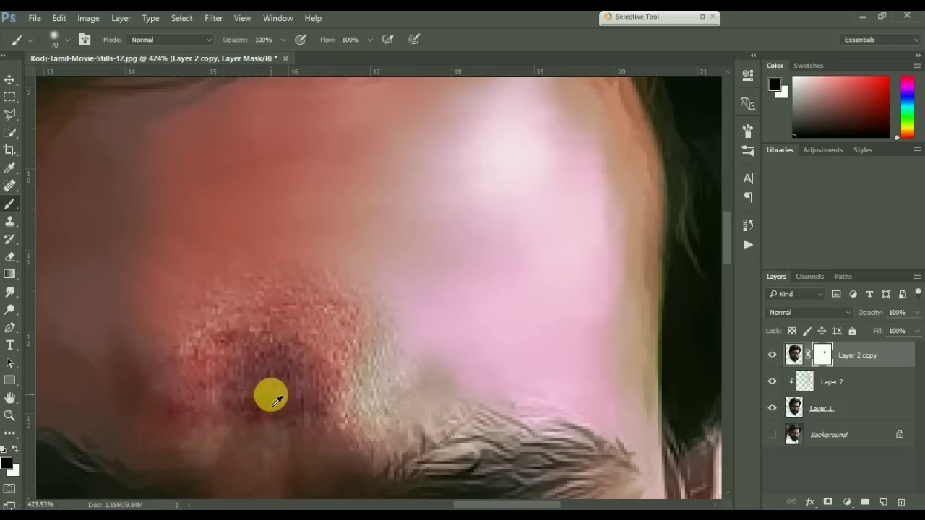
- Touch up the layer mask around the forehead mark with sampled grey tones and restore black as the foreground colour
scroll(273, 397, down, 4)
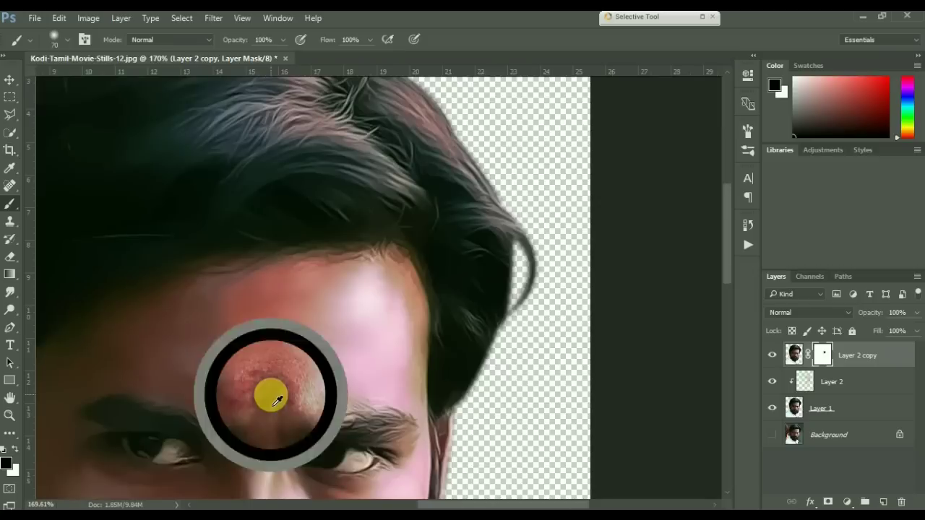
scroll(273, 397, down, 3)
scroll(271, 395, up, 4)
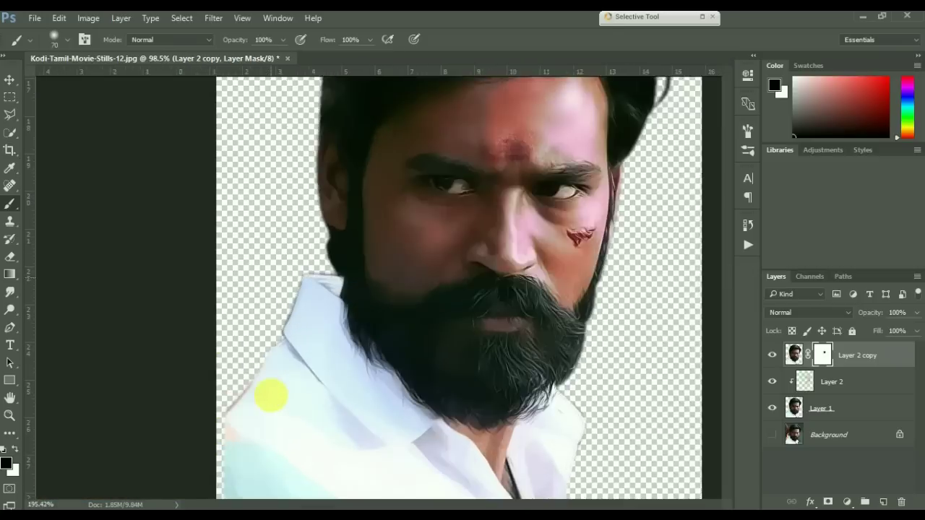
scroll(272, 399, down, 3)
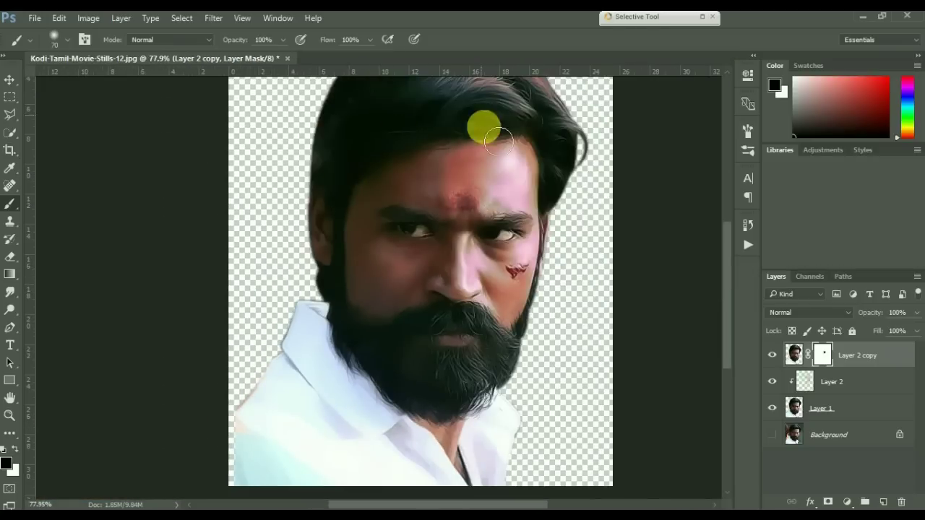
alt+click(485, 189)
drag(484, 189, 470, 200)
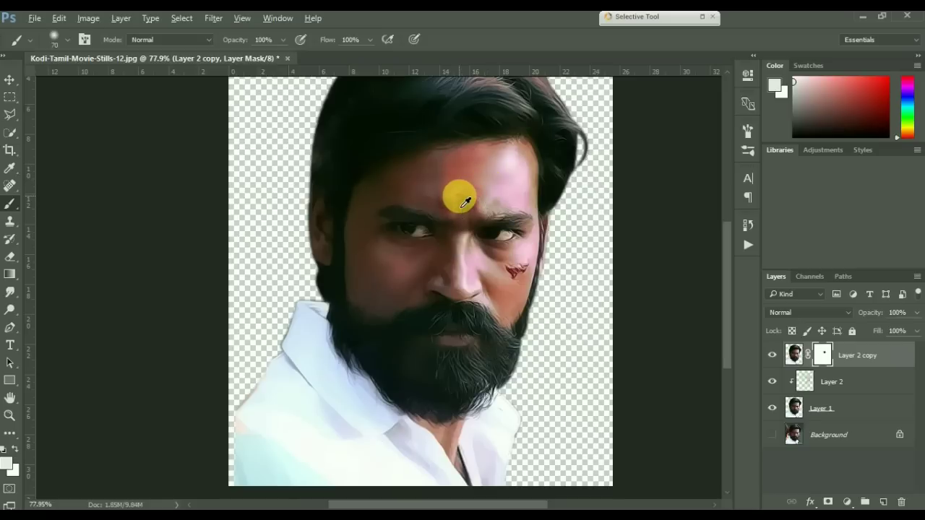
scroll(459, 198, up, 4)
scroll(460, 198, down, 2)
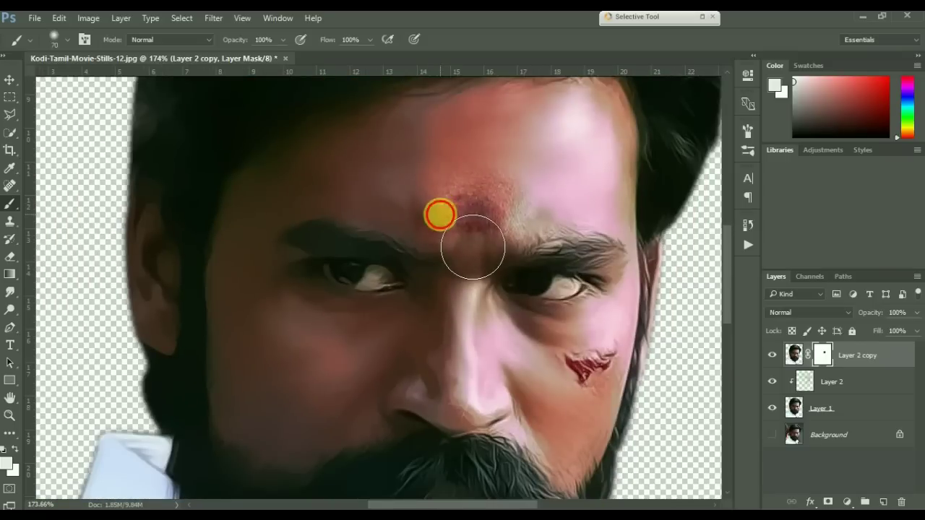
click(440, 215)
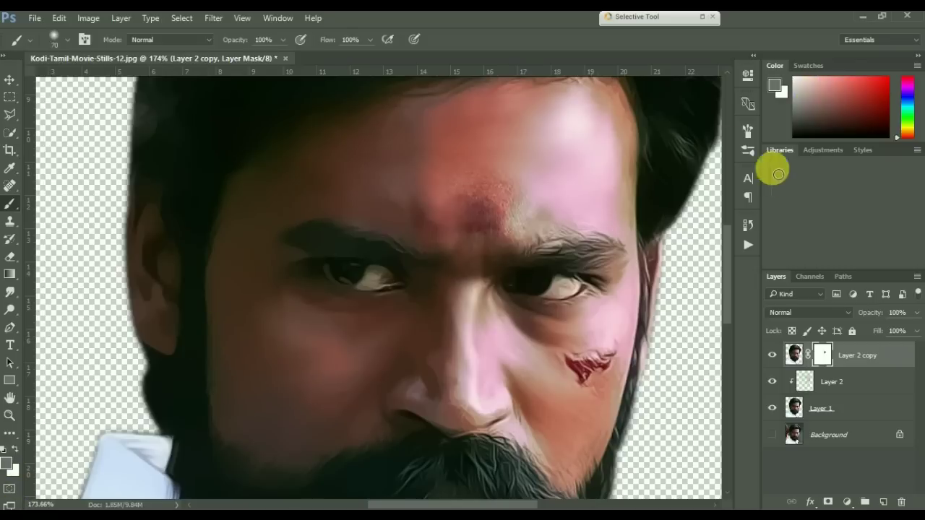
key(d)
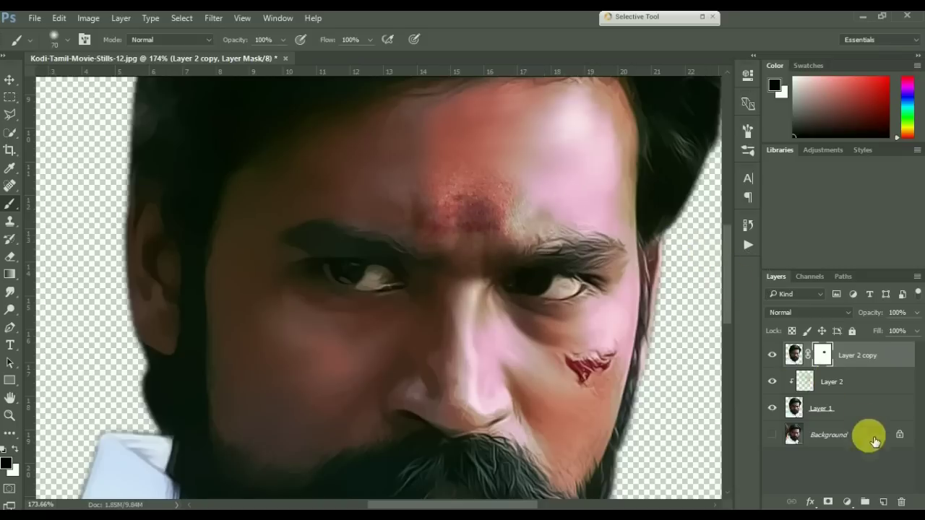
- Create a new layer above Layer 2 copy and smudge the forehead mark into the surrounding skin at 20 px with Sample All Layers enabled
click(883, 502)
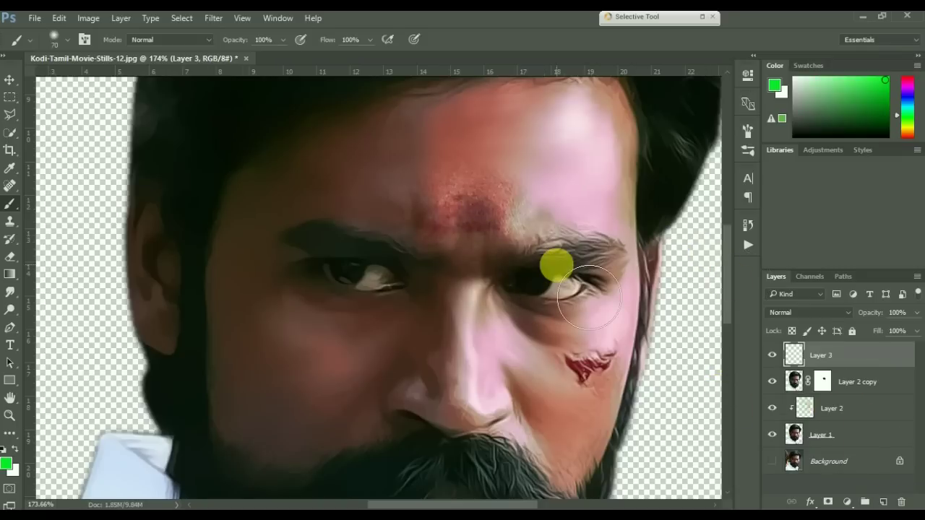
click(12, 291)
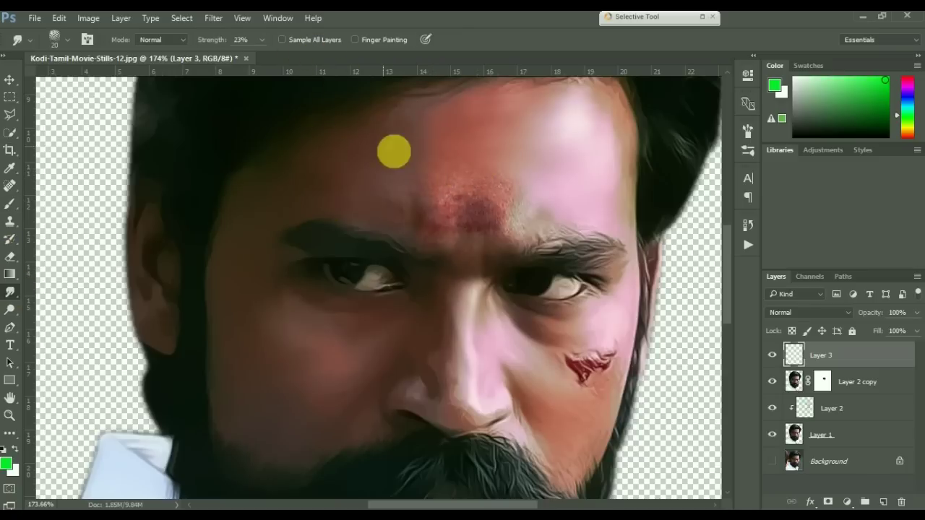
click(308, 42)
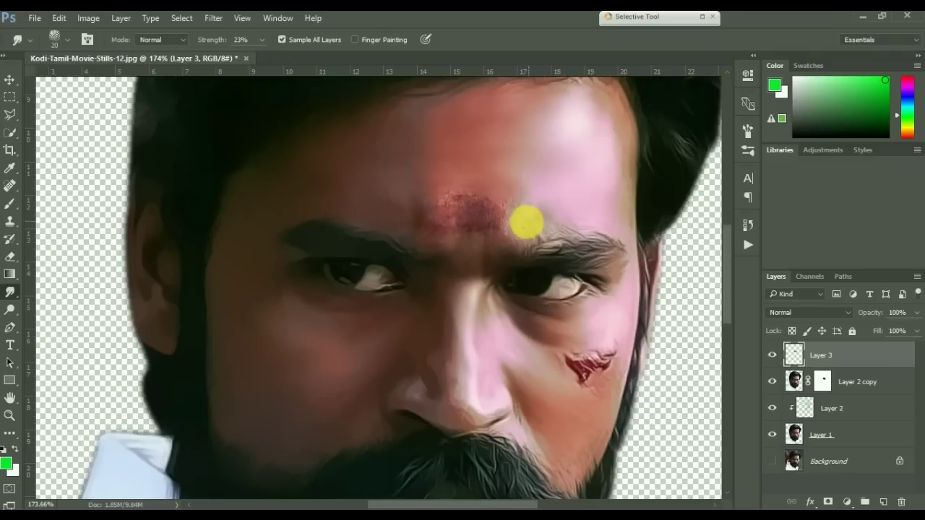
drag(521, 218, 520, 205)
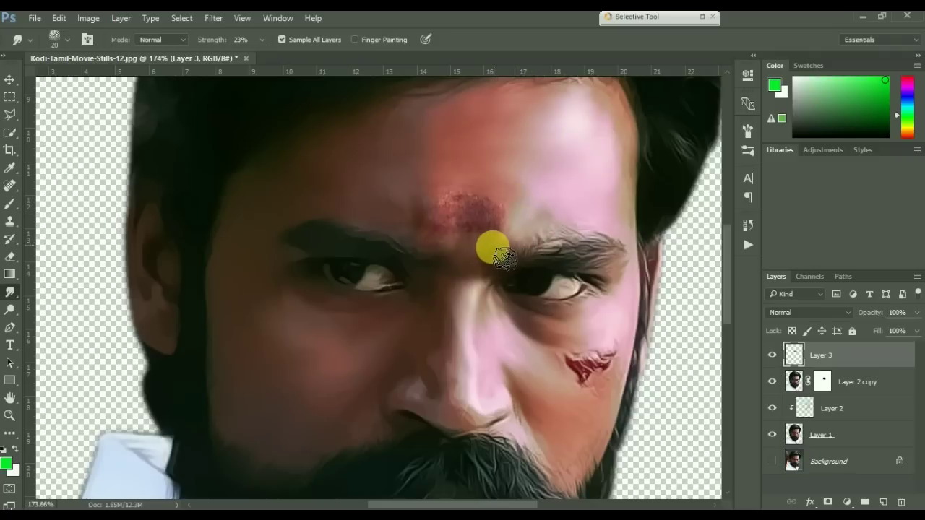
mouse_move(452, 256)
mouse_down()
mouse_move(438, 252)
mouse_move(471, 260)
mouse_move(425, 249)
mouse_move(415, 224)
mouse_move(444, 200)
mouse_move(484, 187)
mouse_move(475, 224)
mouse_move(494, 223)
mouse_move(453, 228)
mouse_move(470, 217)
mouse_move(497, 226)
mouse_move(448, 245)
mouse_move(442, 236)
mouse_move(464, 210)
mouse_move(499, 225)
mouse_move(424, 239)
mouse_move(613, 164)
mouse_up()
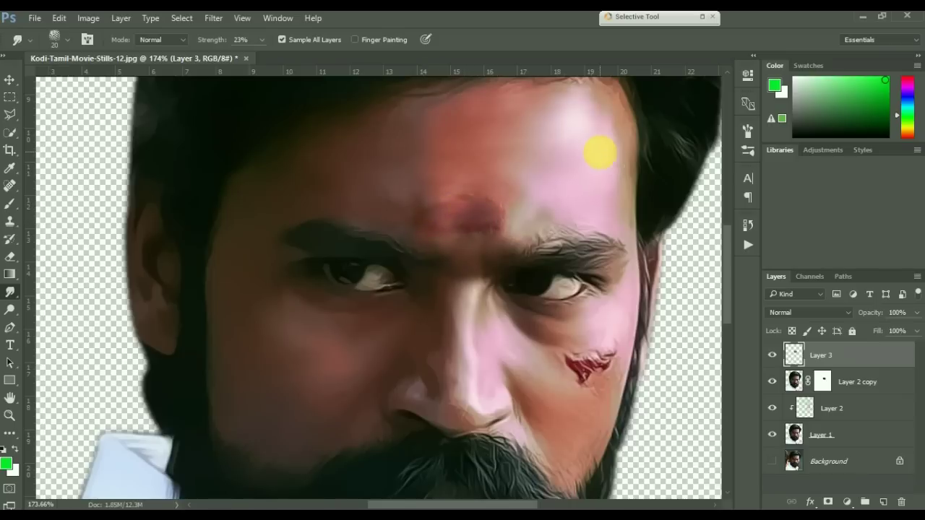
scroll(600, 152, right, 1)
mouse_move(610, 163)
mouse_down()
mouse_move(441, 203)
mouse_move(441, 195)
mouse_move(474, 208)
mouse_move(462, 195)
mouse_move(495, 217)
mouse_move(490, 251)
mouse_move(444, 255)
mouse_move(439, 216)
mouse_move(425, 213)
mouse_move(478, 205)
mouse_up()
scroll(478, 206, right, 2)
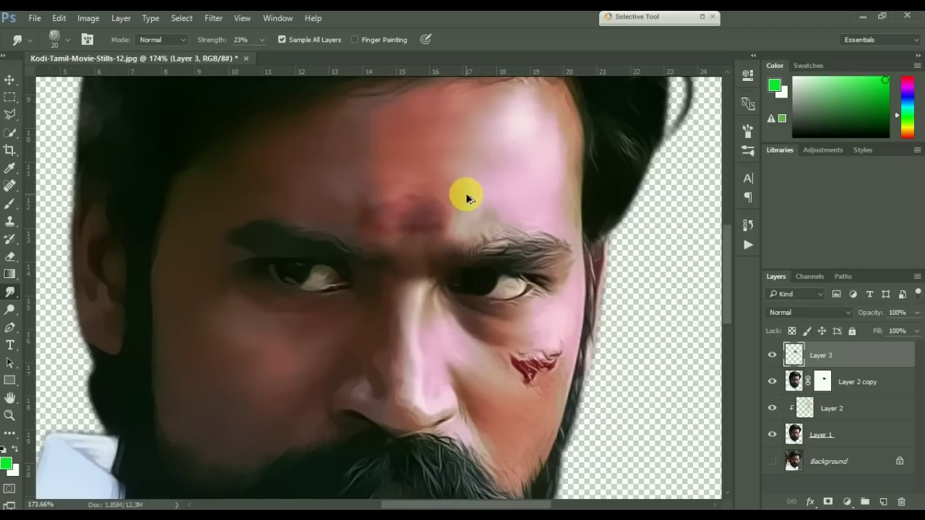
key(ctrl+0)
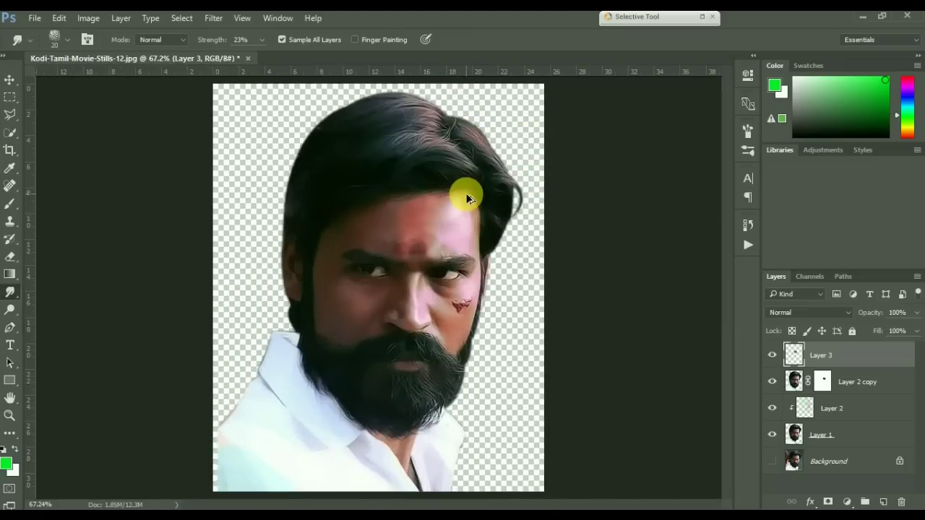
scroll(467, 199, up, 3)
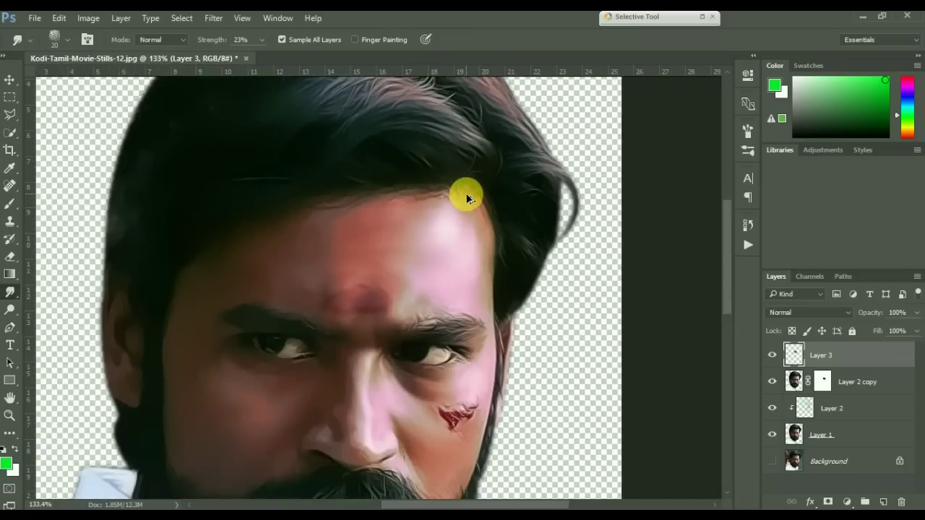
scroll(467, 198, down, 2)
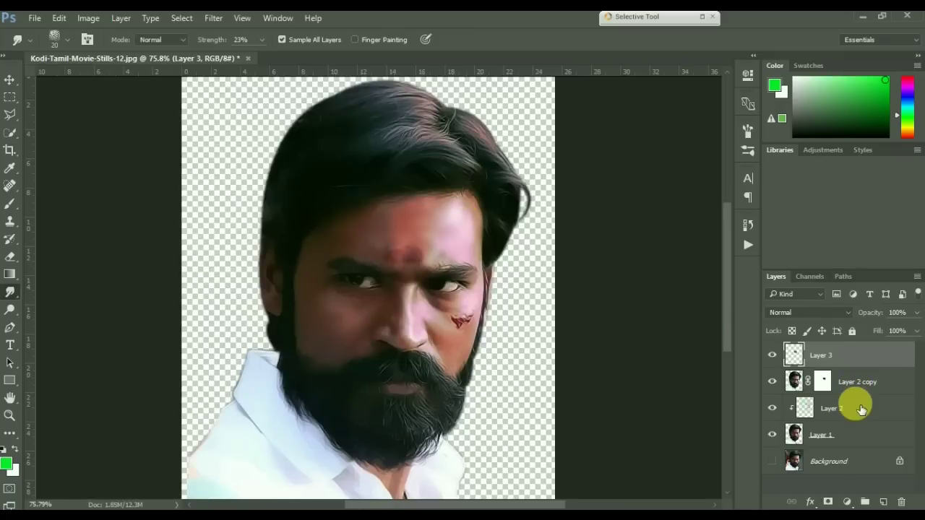
- Try Layer 2 at the top of the layer stack and return it to its place directly above Layer 1
drag(860, 409, 875, 349)
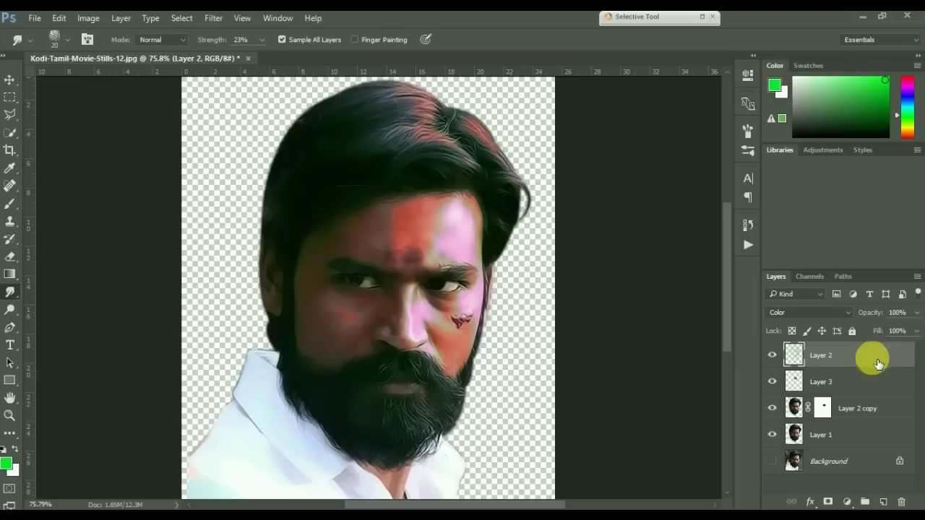
drag(877, 372, 870, 429)
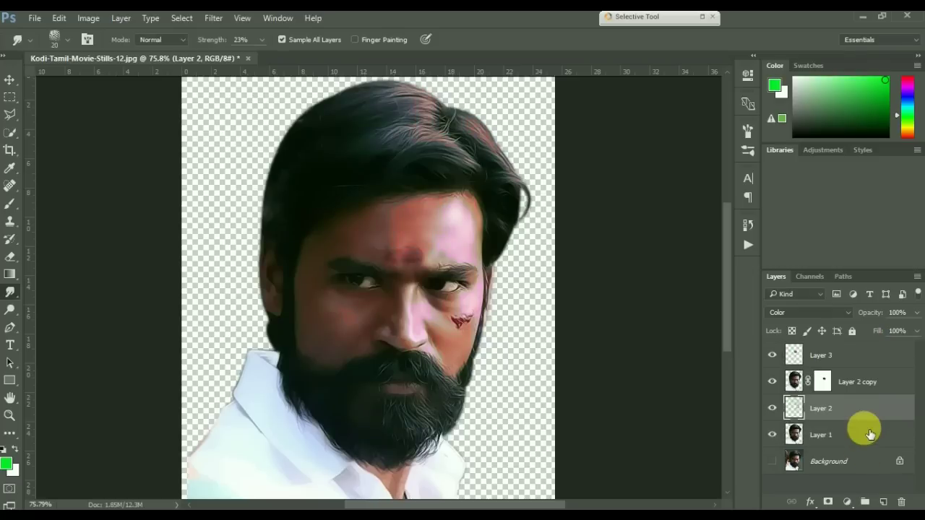
- Disable the layer mask on Layer 2 copy
click(829, 382)
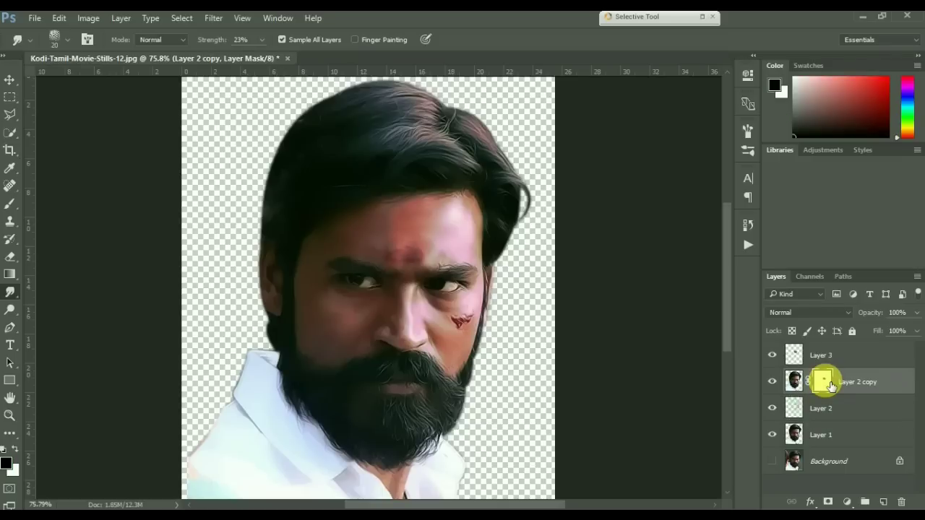
right_click(830, 386)
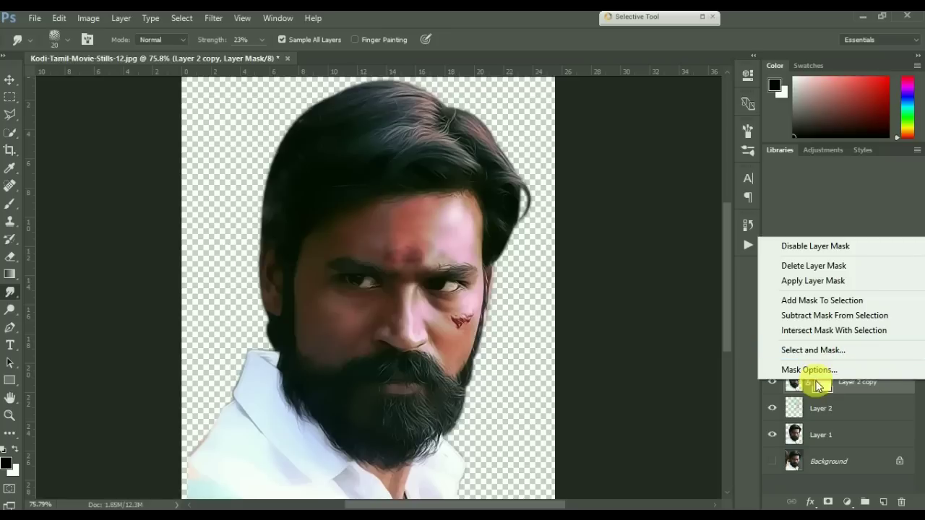
click(847, 246)
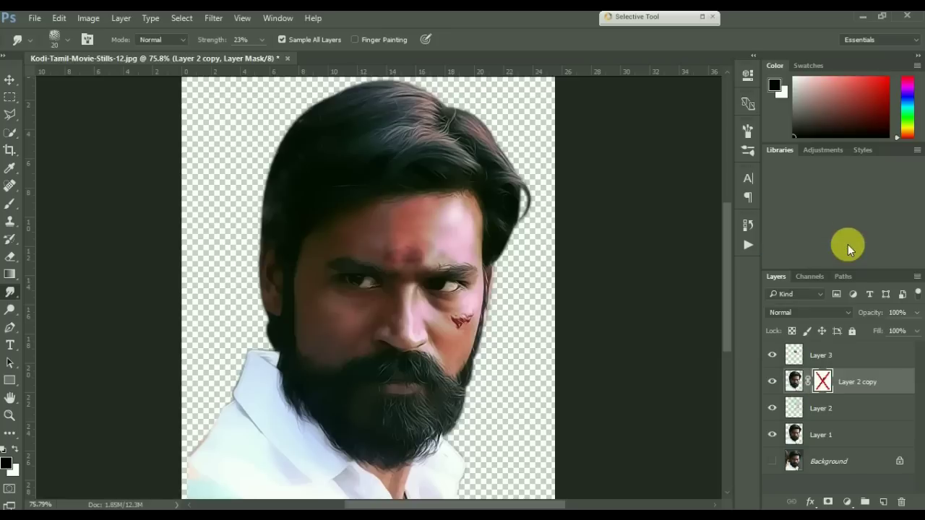
- Merge Layer 3 down into Layer 2 copy
click(847, 358)
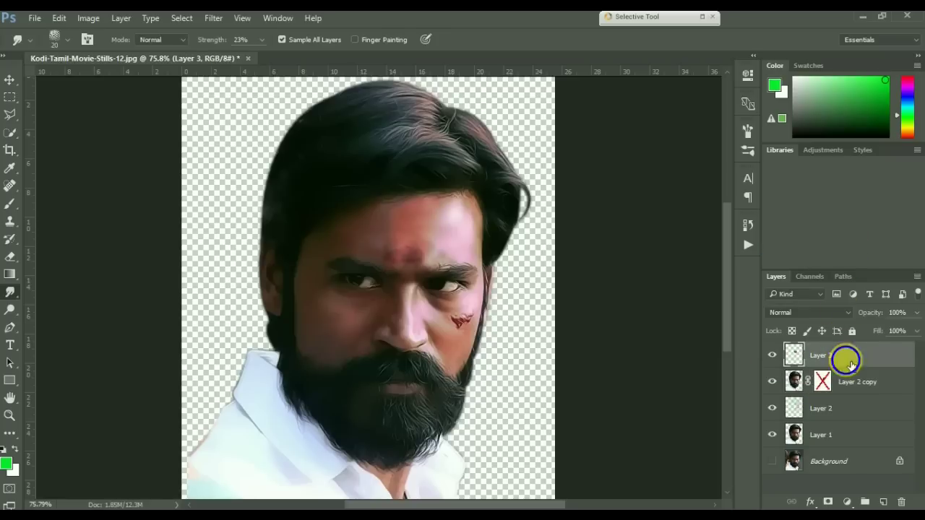
right_click(849, 362)
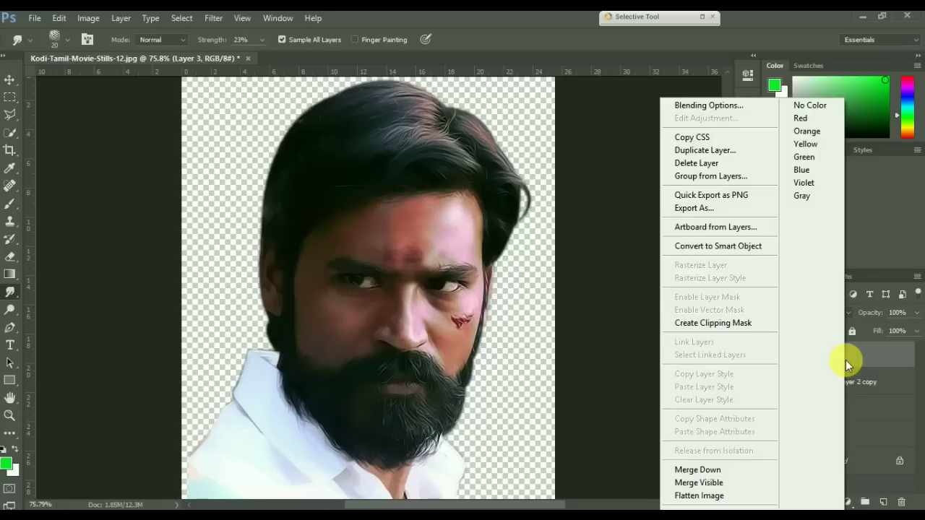
click(737, 473)
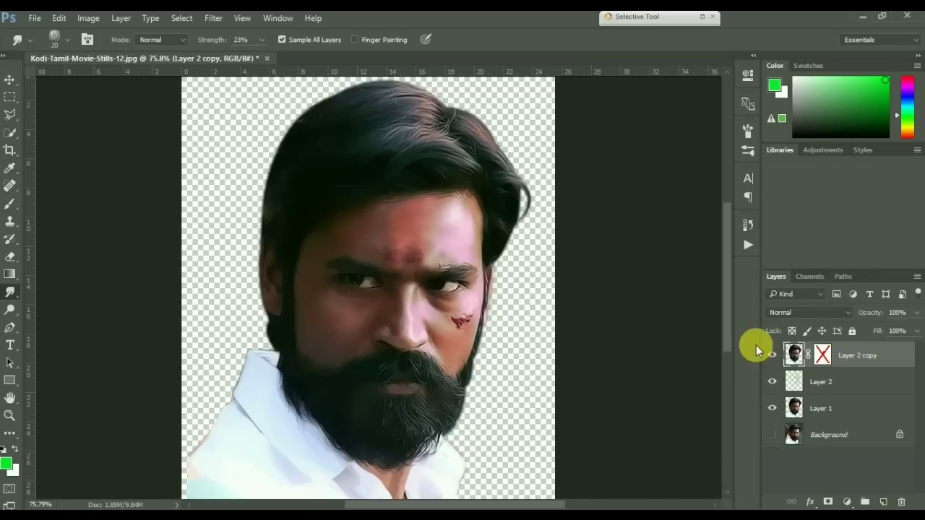
- Apply the Camera Raw Filter to Layer 2 copy and brighten the portrait with the basic tone adjustments
click(215, 26)
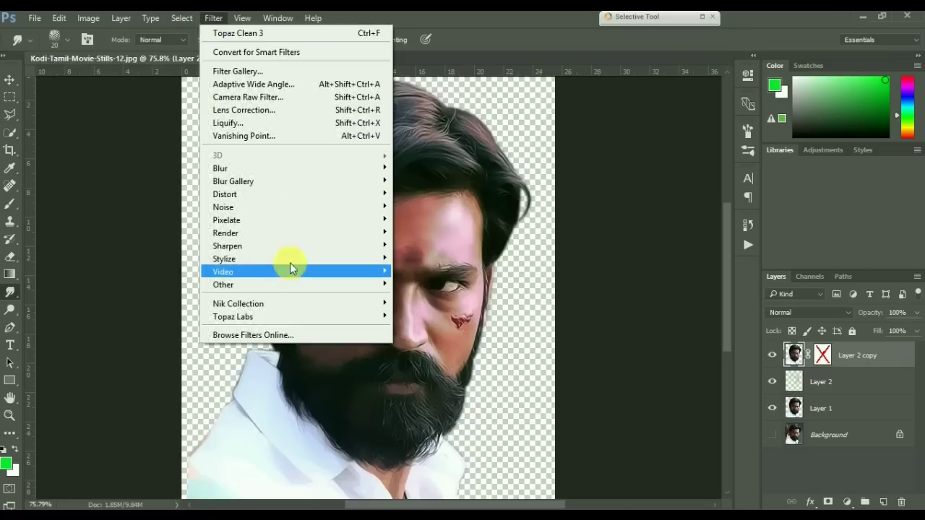
click(332, 96)
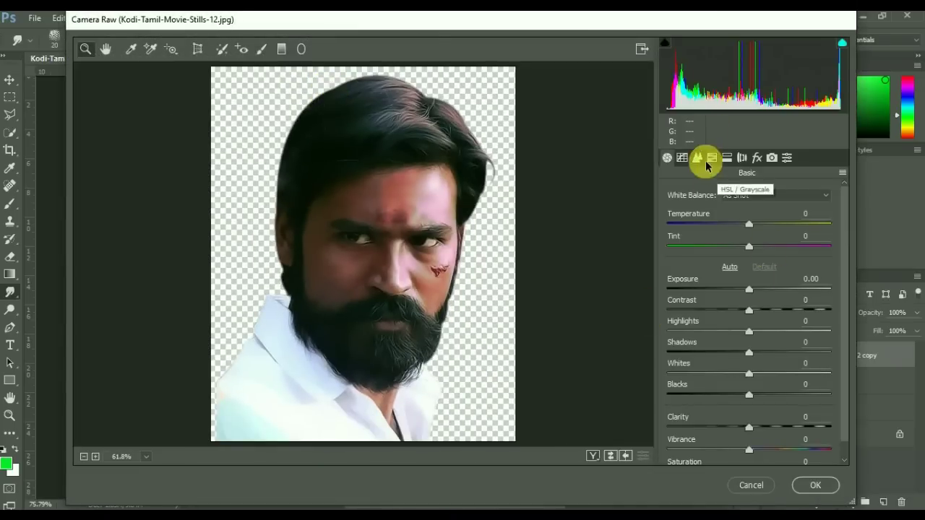
drag(749, 289, 781, 332)
- Raise the HSL saturation to Reds +54, Oranges +53, Greens +100, Purples +88 and Magentas +80, and accept the Camera Raw changes
click(712, 157)
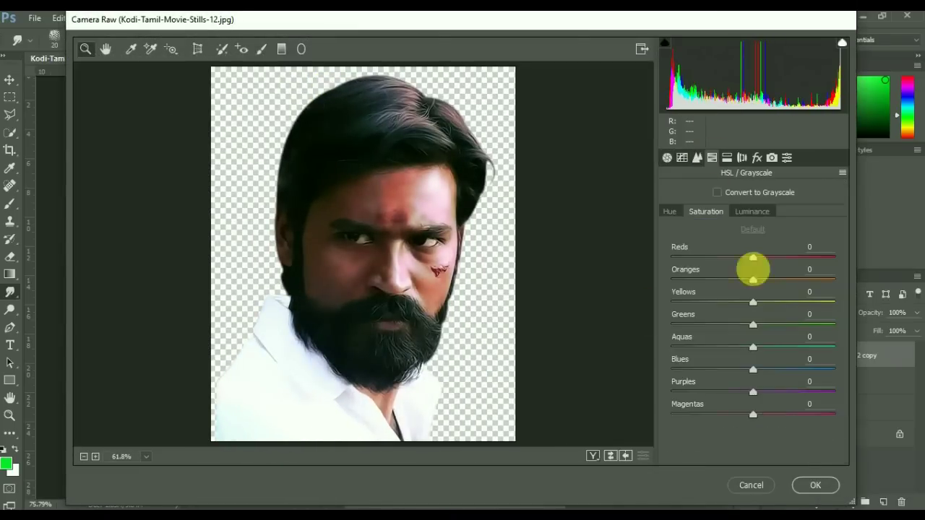
drag(754, 392, 825, 390)
drag(753, 257, 798, 257)
drag(753, 325, 835, 324)
drag(756, 415, 821, 416)
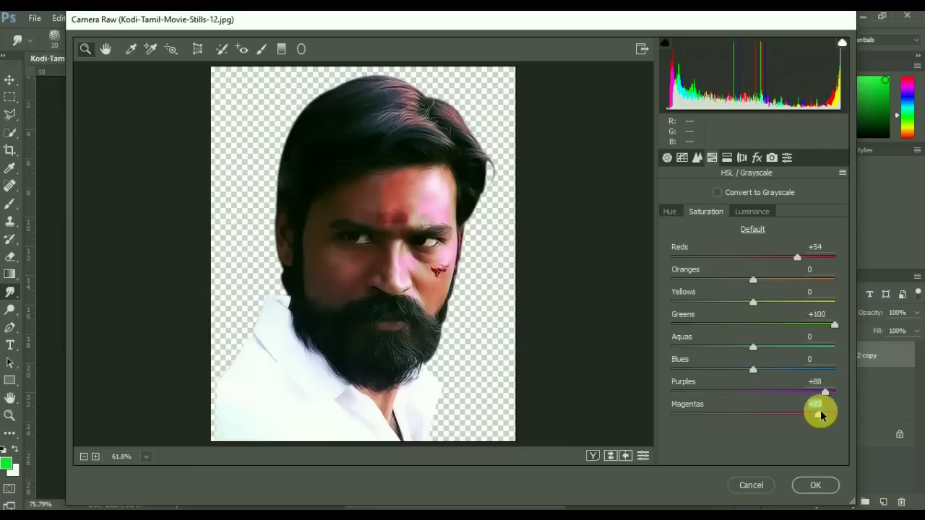
drag(754, 280, 798, 281)
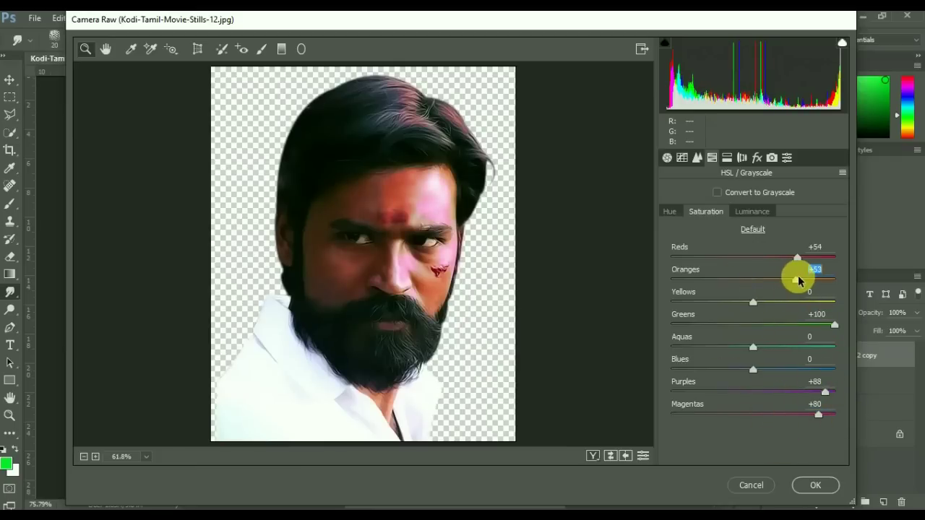
click(811, 483)
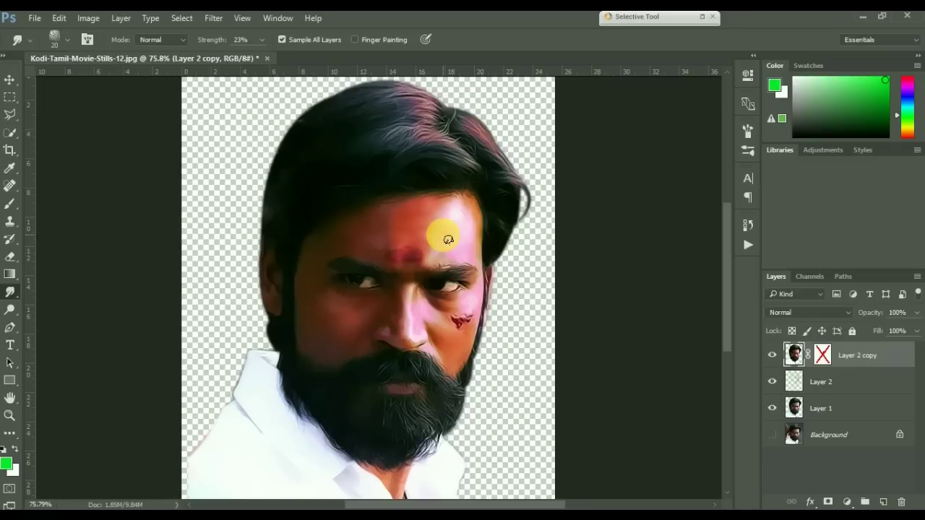
- Blend the facial skin on Layer 2 copy with the Smudge tool, sizing the brush to 40 px and 15 px
scroll(443, 235, up, 3)
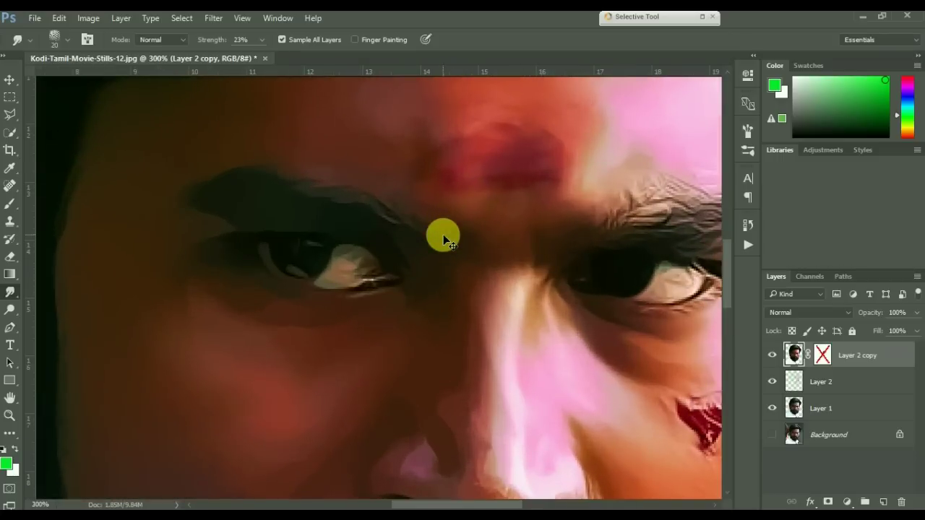
scroll(443, 235, down, 3)
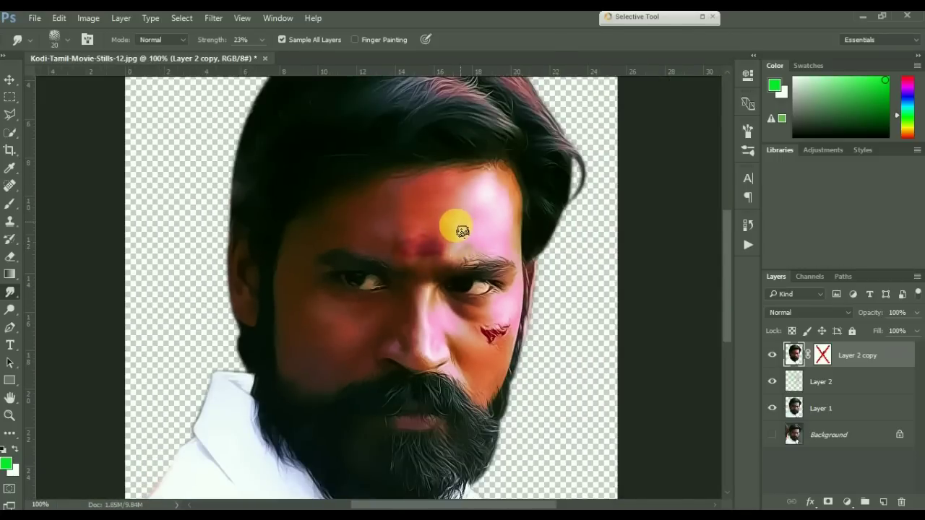
key(bracketright)
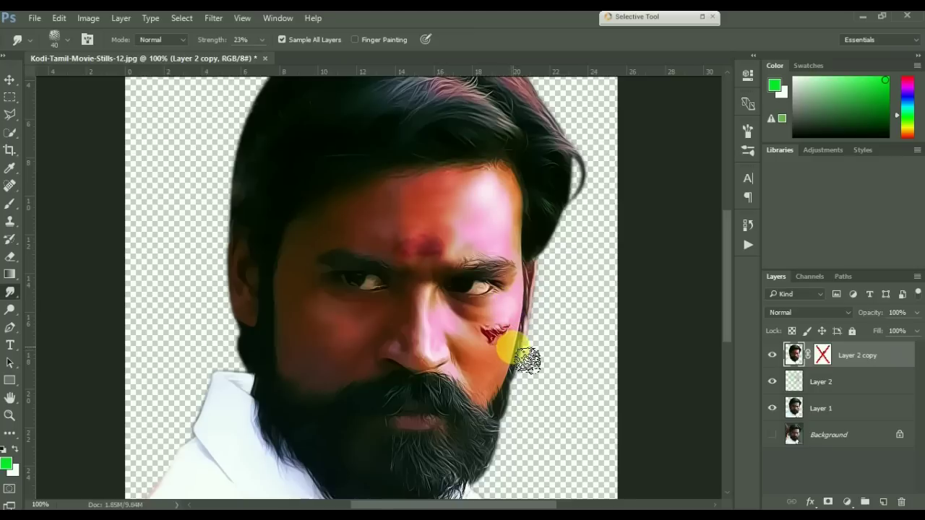
key(bracketleft)
key(bracketleft)
key(bracketleft)
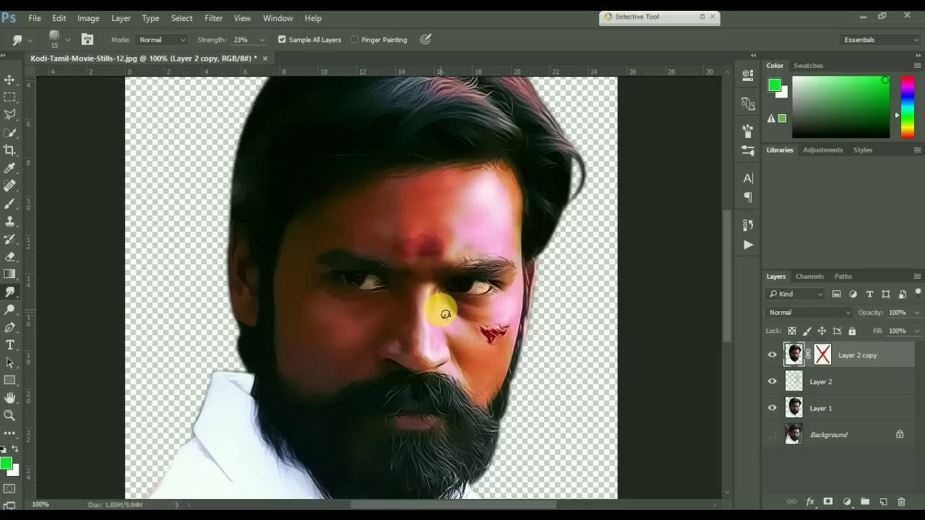
key(ctrl+minus)
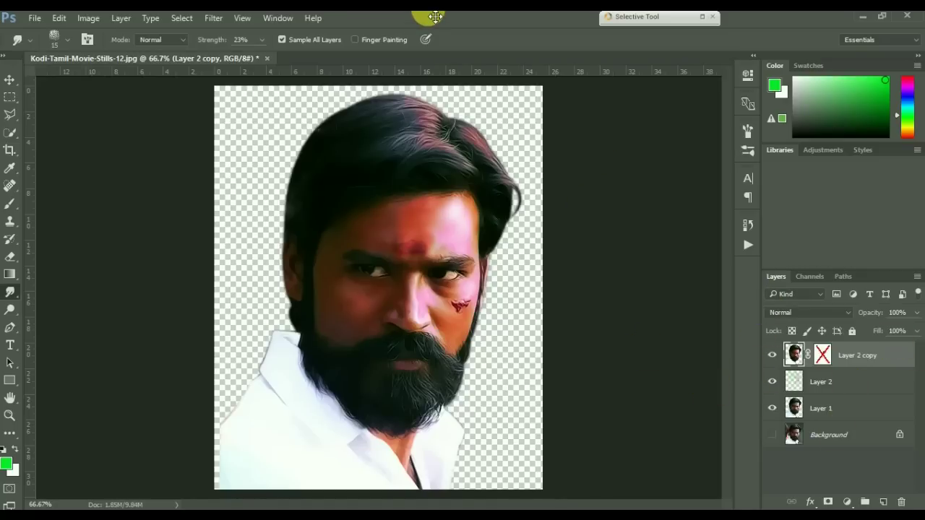
- Run Color Efex Pro 4 on Layer 2 copy with Detail Extractor at 44%, contrast at 68% and saturation at 89%
click(215, 22)
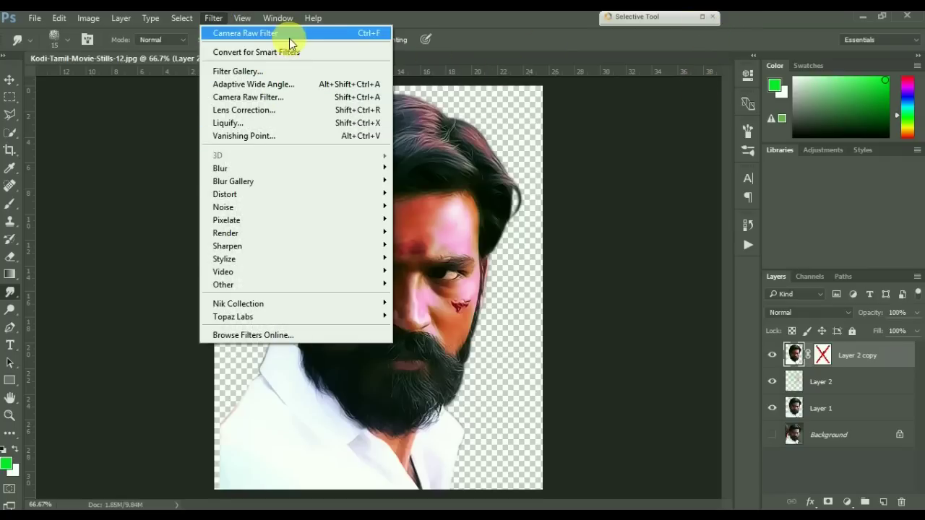
mouse_move(343, 304)
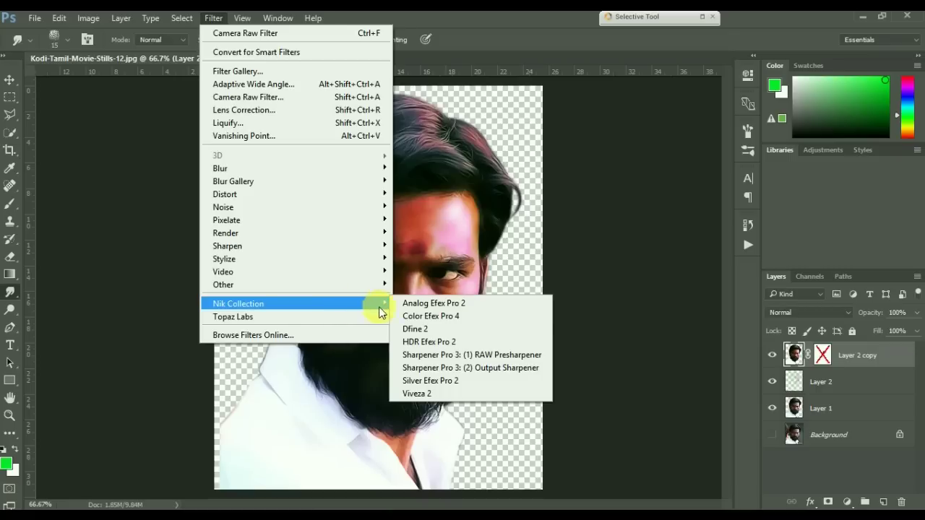
click(459, 317)
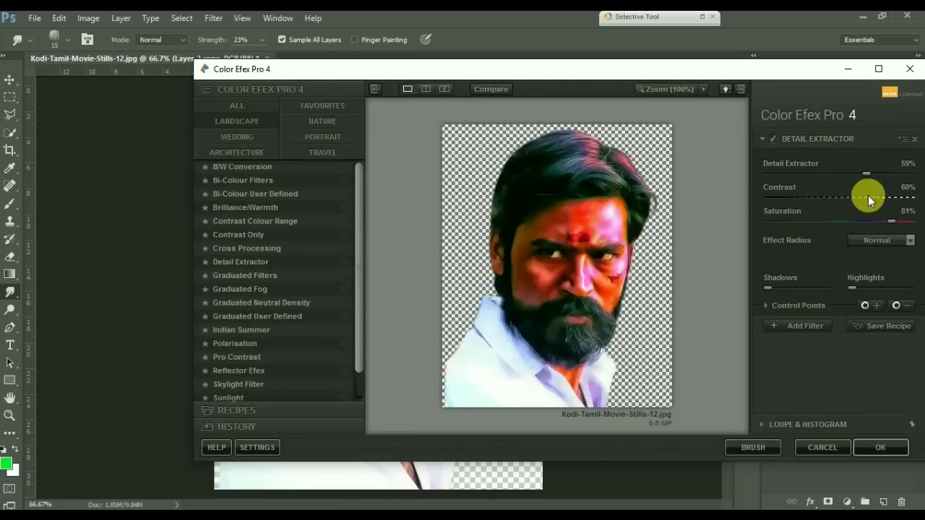
mouse_move(873, 195)
mouse_down()
mouse_move(833, 196)
mouse_move(878, 192)
mouse_up()
drag(843, 171, 837, 172)
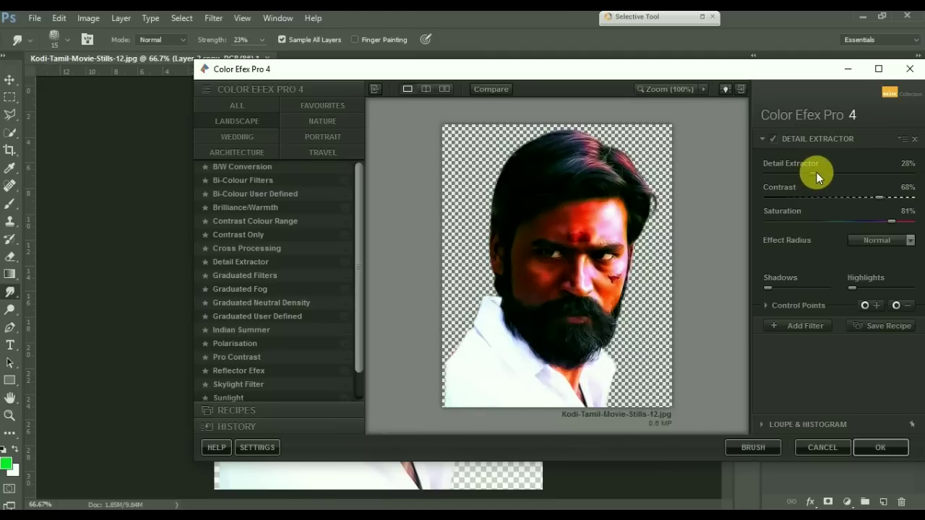
drag(816, 172, 832, 172)
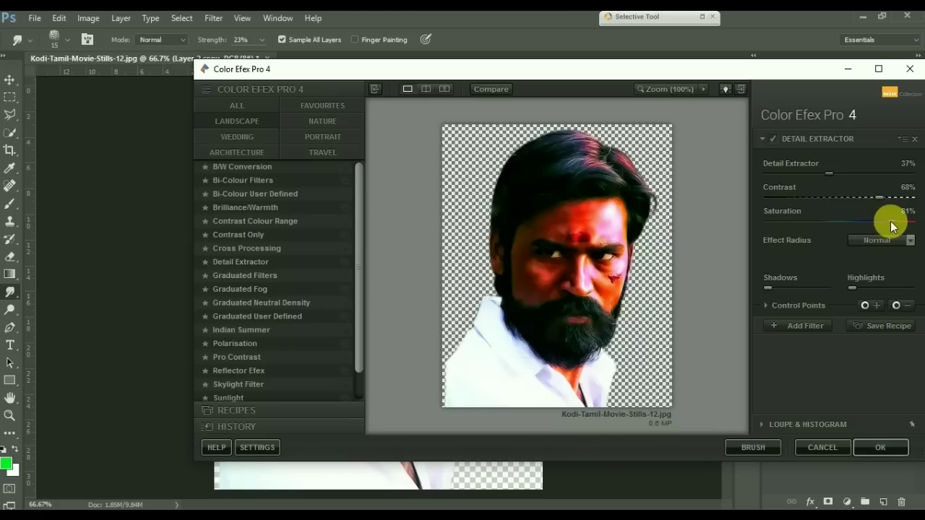
mouse_move(891, 221)
mouse_down()
mouse_move(911, 221)
mouse_move(900, 221)
mouse_up()
drag(831, 172, 843, 172)
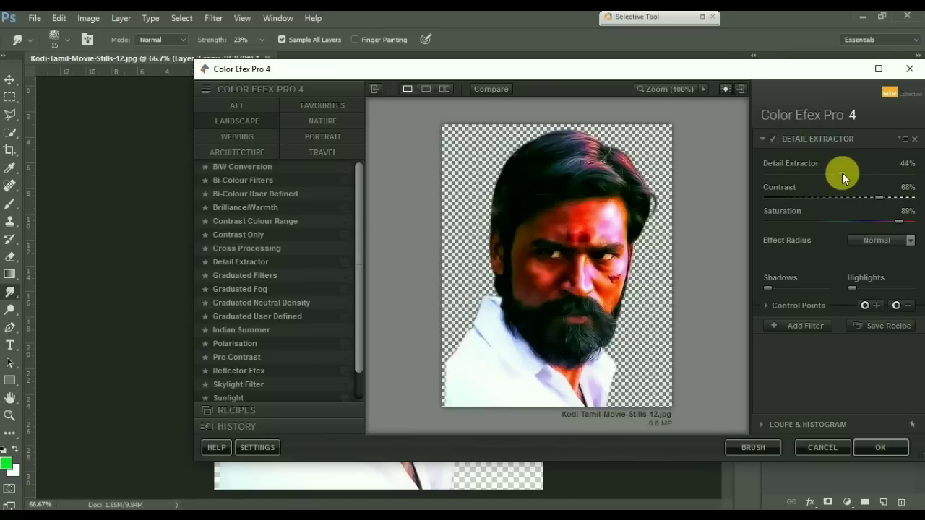
- Raise the Detail Extractor's shadows and highlights slightly, expand the control point options and apply the filter
click(772, 290)
mouse_move(768, 284)
mouse_down()
mouse_move(798, 287)
mouse_move(784, 289)
mouse_up()
drag(851, 287, 873, 287)
click(768, 306)
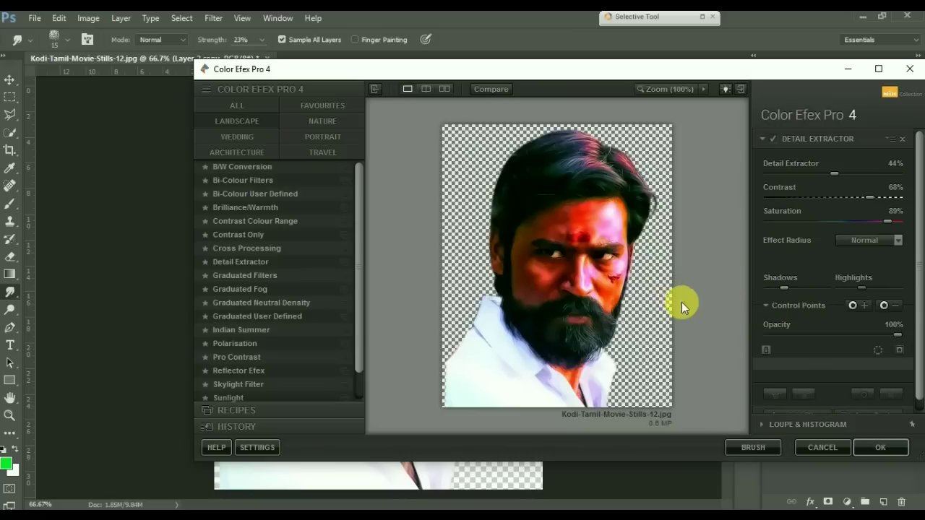
click(856, 446)
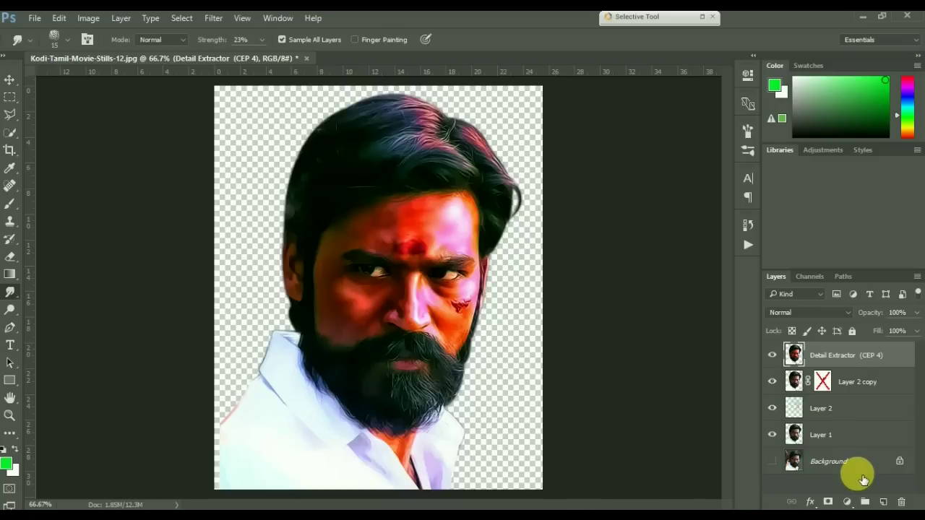
- Show the Background layer and add a new empty layer directly above it
click(861, 471)
click(772, 462)
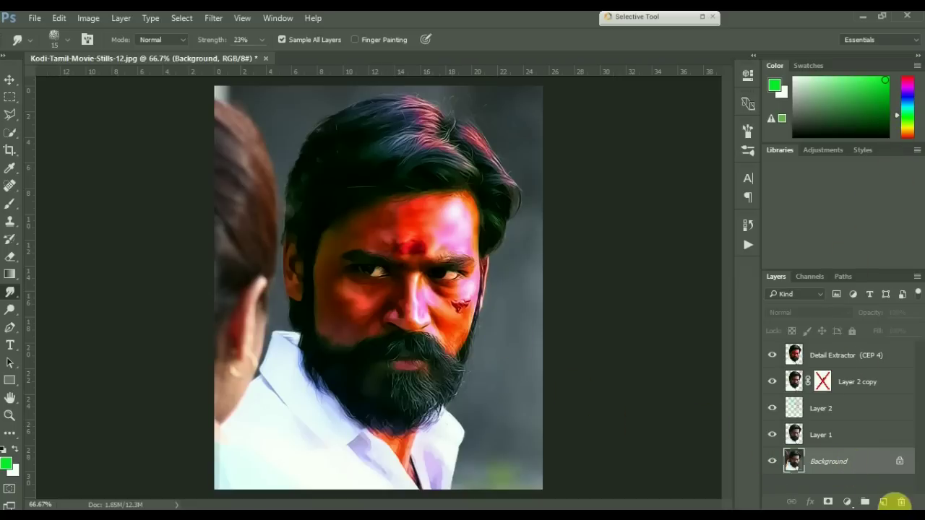
click(883, 502)
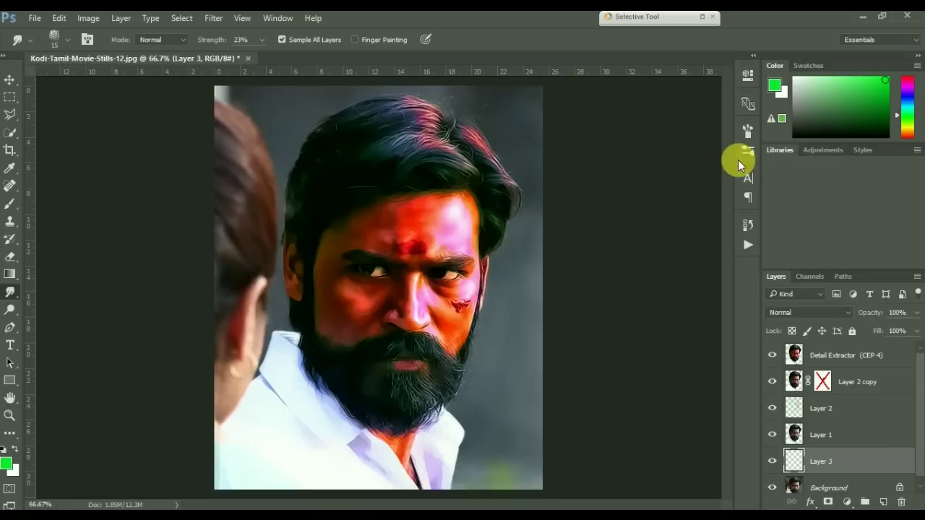
- Enlarge the Brush tool to 300 px and set the blend mode of Layer 3 to Overlay
click(11, 208)
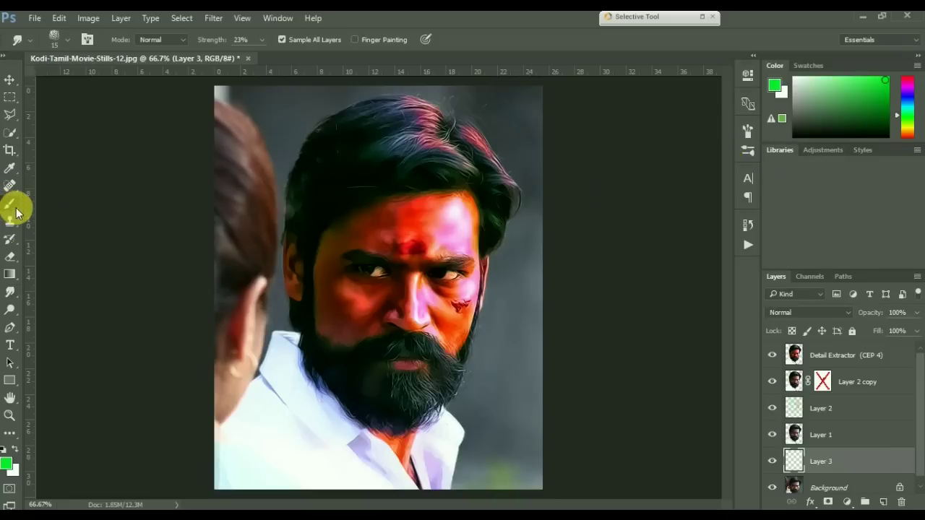
key(bracketright)
key(bracketright)
key(bracketright)
key(bracketright)
key(bracketright)
key(bracketright)
key(bracketright)
key(bracketright)
key(bracketright)
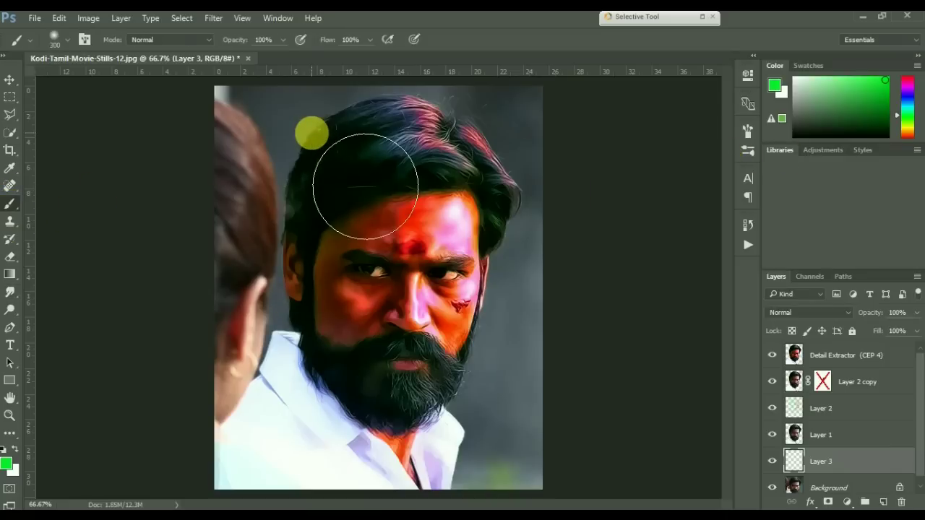
click(797, 312)
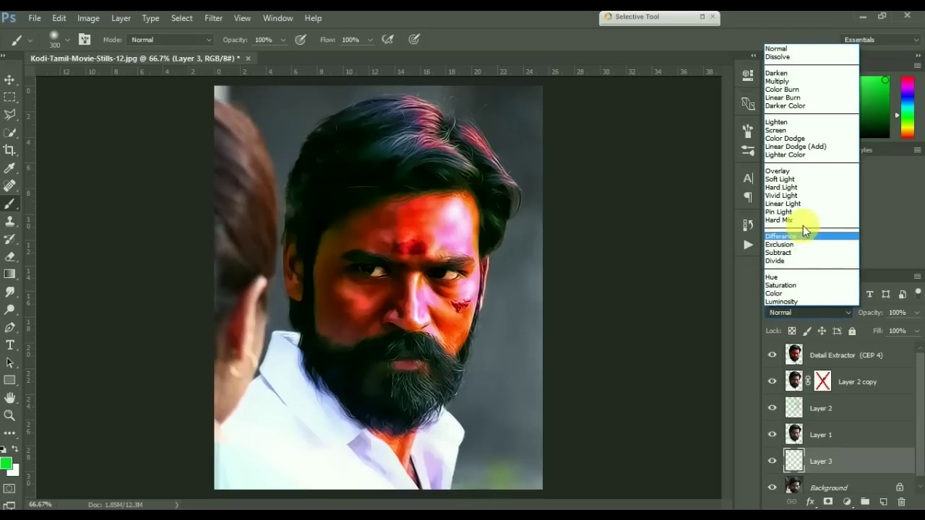
click(820, 172)
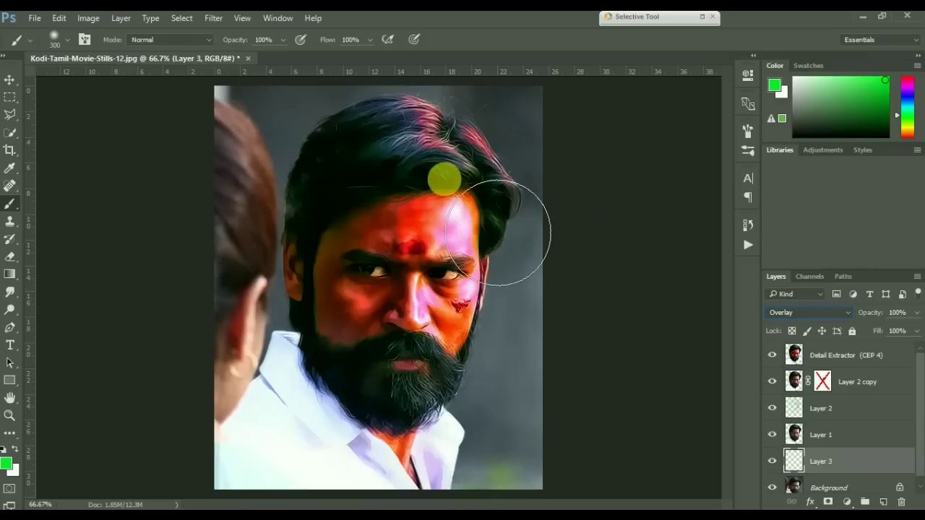
- Paint green over the whole backdrop on Layer 3 and lower the layer's opacity to 52%
mouse_move(444, 180)
mouse_down()
mouse_move(508, 115)
mouse_move(516, 238)
mouse_move(508, 190)
mouse_move(362, 82)
mouse_move(267, 123)
mouse_move(296, 255)
mouse_move(256, 132)
mouse_move(274, 227)
mouse_move(256, 381)
mouse_move(281, 161)
mouse_move(258, 403)
mouse_up()
mouse_move(313, 454)
mouse_down()
mouse_move(312, 511)
mouse_move(344, 519)
mouse_move(409, 517)
mouse_move(491, 463)
mouse_up()
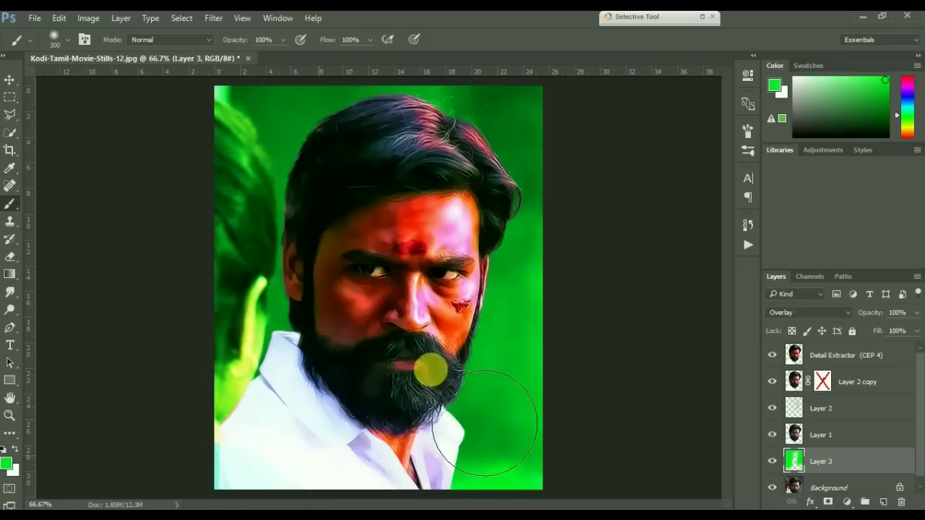
drag(240, 176, 437, 148)
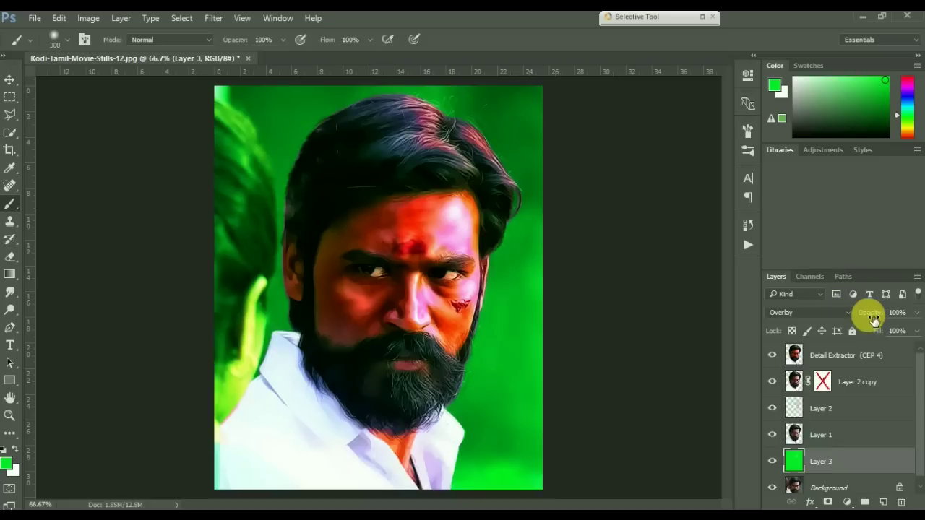
drag(864, 313, 835, 309)
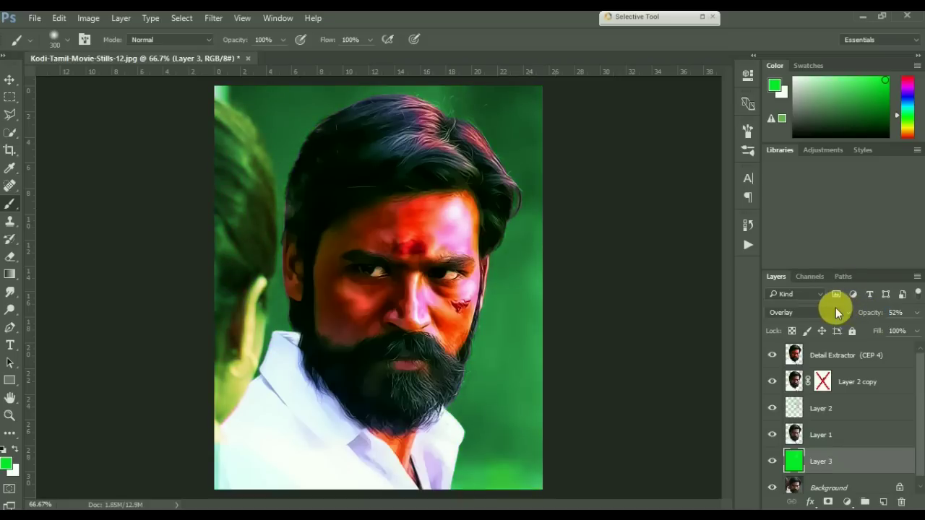